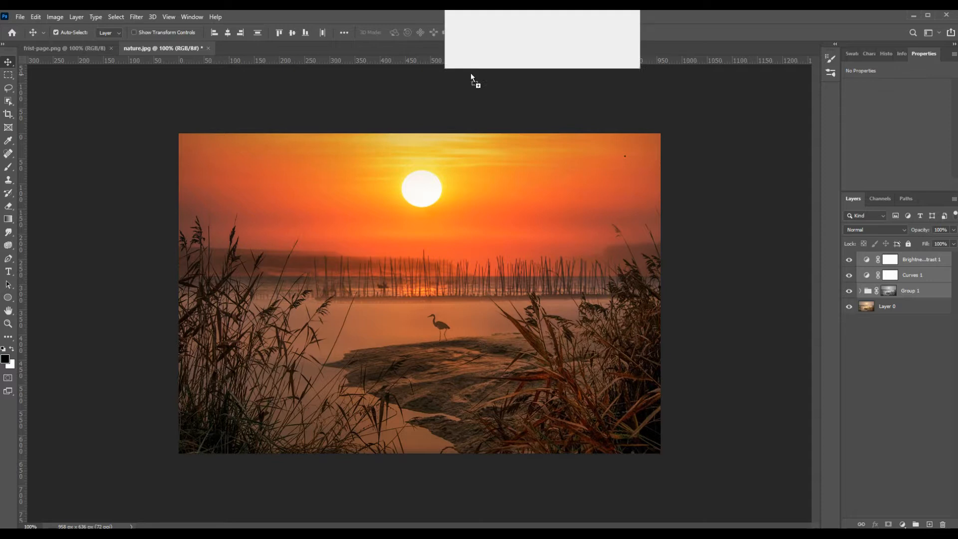
# Step: Open nature - Copy.jpg as its own document and duplicate its photo layer after unlocking it
pyautogui.moveTo(471, 73); pyautogui.dragTo(469, 49)
pyautogui.click(940, 259)
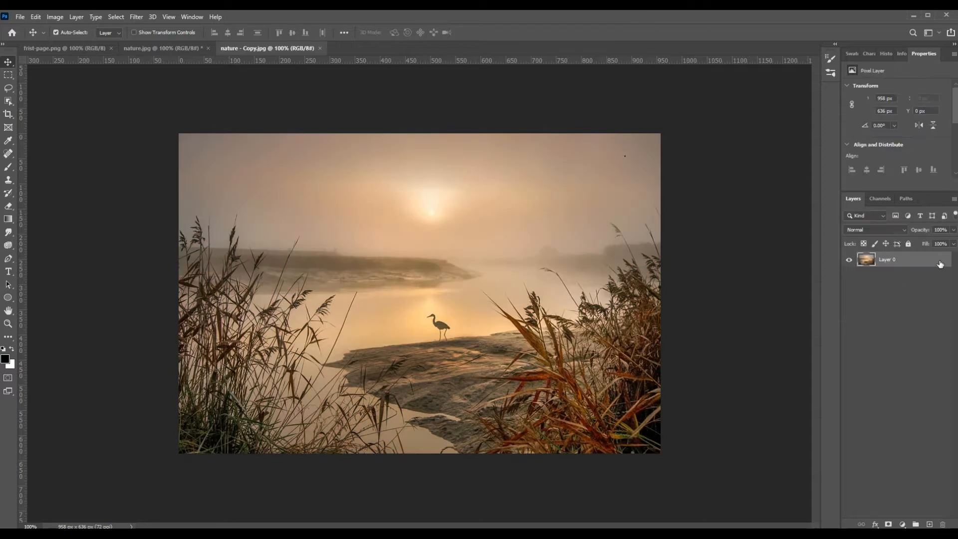
pyautogui.rightClick(923, 262)
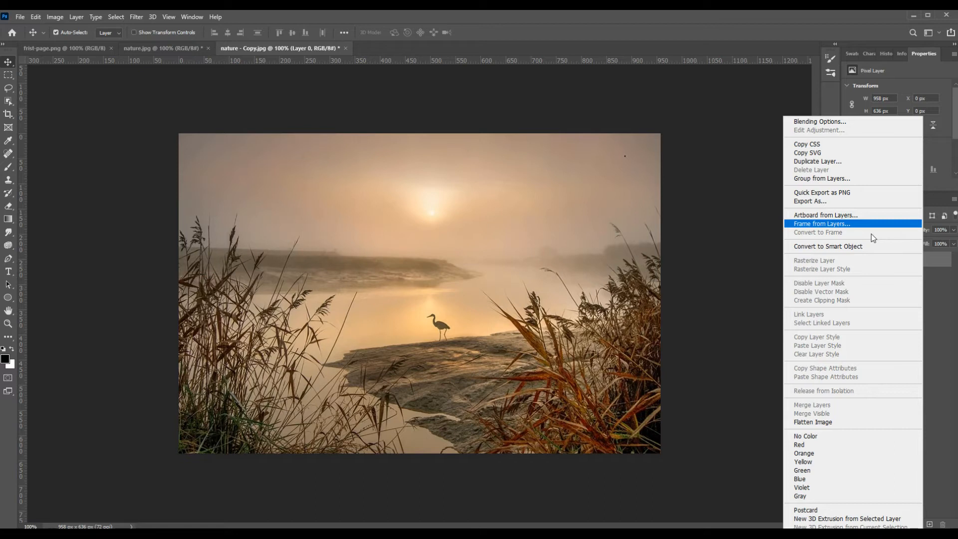
pyautogui.click(818, 161)
pyautogui.click(561, 158)
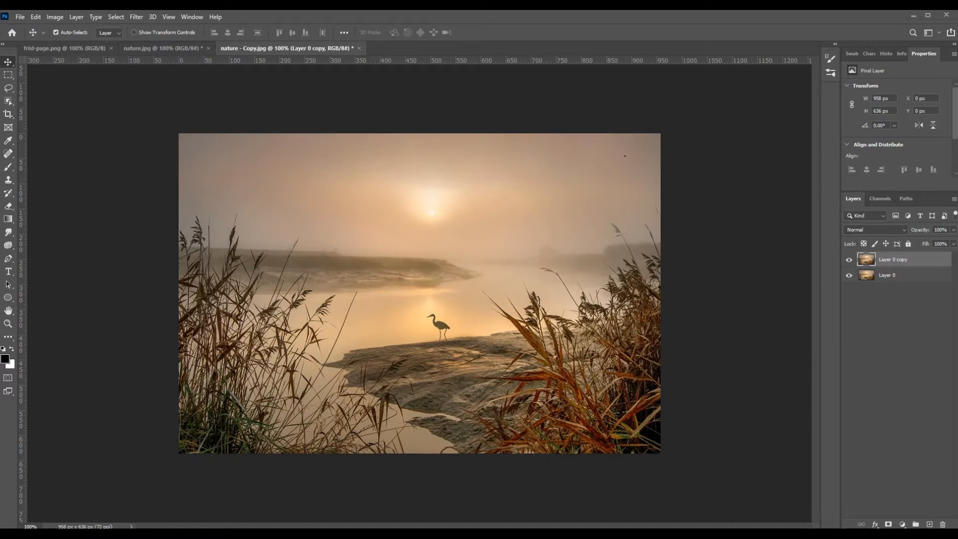
# Step: Open sun2.jpg as its own document and unlock its background layer
pyautogui.moveTo(624, 156); pyautogui.dragTo(528, 45)
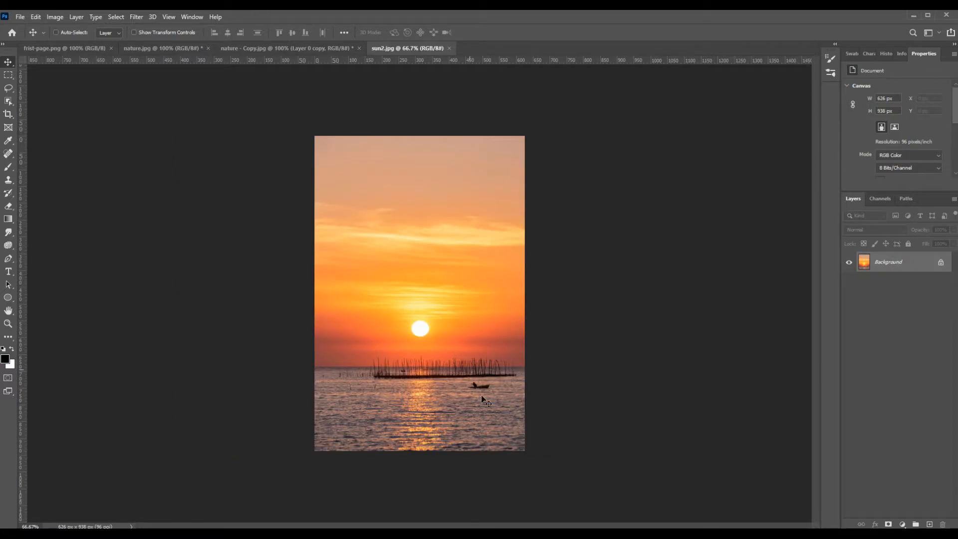
pyautogui.keyDown('ctrl'); pyautogui.click(463, 364); pyautogui.keyUp('ctrl')
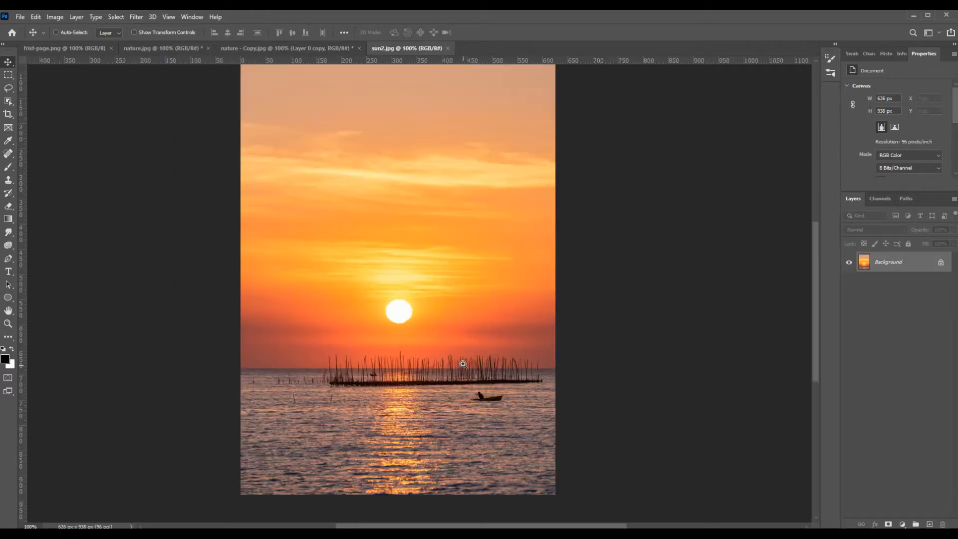
pyautogui.click(10, 79)
pyautogui.click(941, 262)
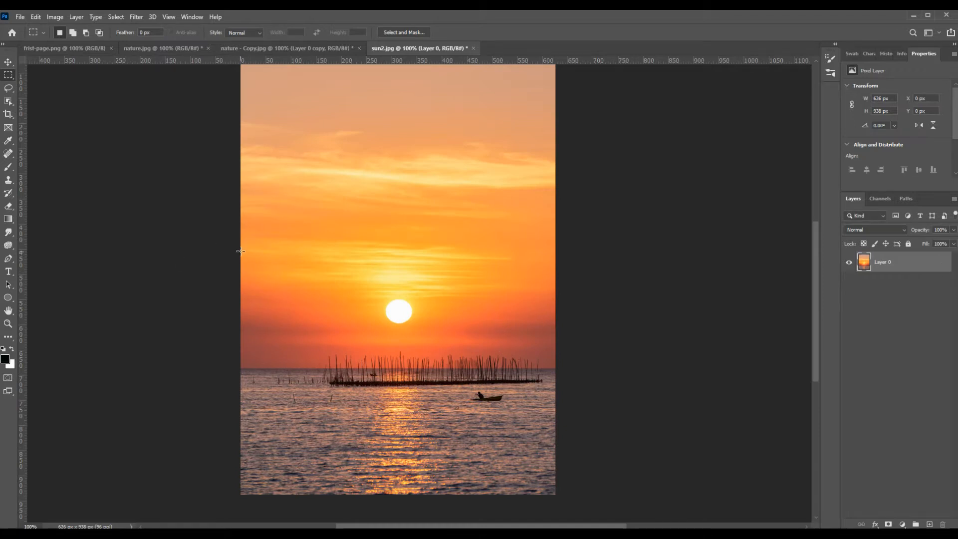
# Step: Copy a full-width rectangular selection of about 626 × 208 px around the sun, horizon and stakes in sun2.jpg
pyautogui.moveTo(240, 257); pyautogui.dragTo(571, 387)
pyautogui.press('alt')
pyautogui.moveTo(232, 253); pyautogui.dragTo(588, 284)
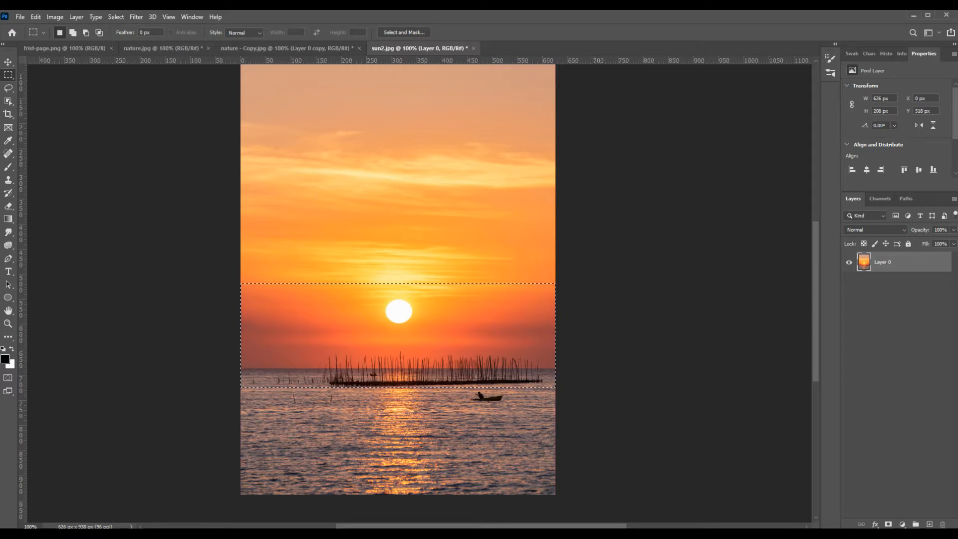
pyautogui.click(8, 62)
pyautogui.click(35, 16)
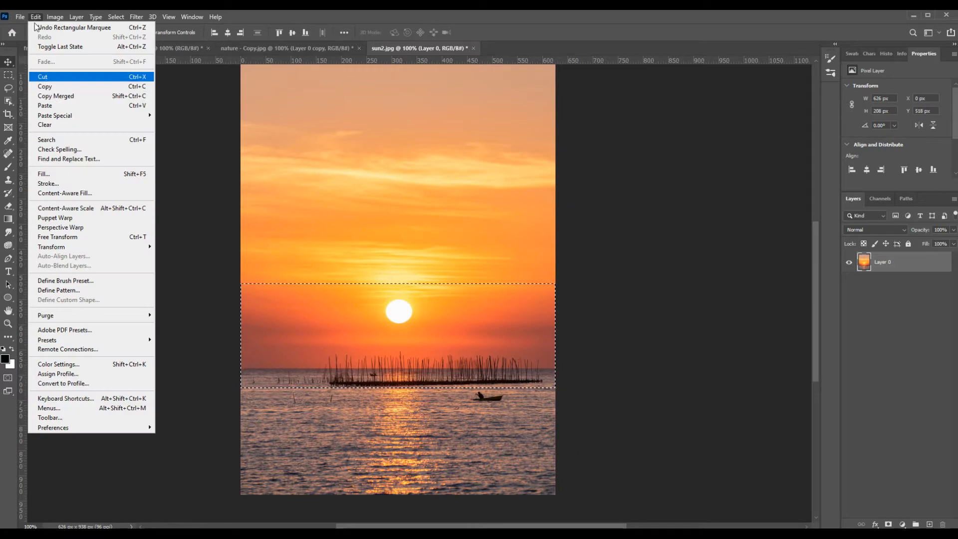
pyautogui.click(54, 88)
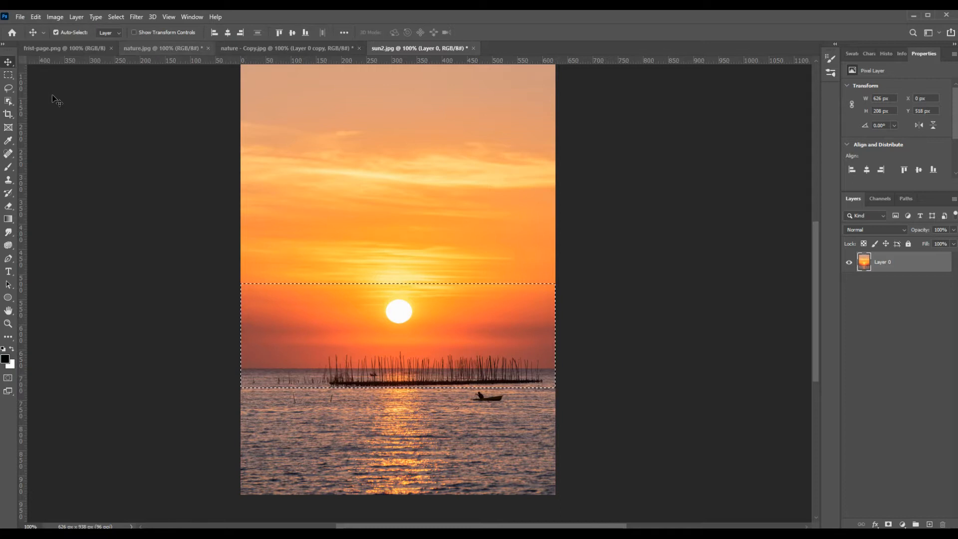
# Step: Paste the copied sunset strip onto a new layer in nature - Copy.jpg
pyautogui.click(257, 48)
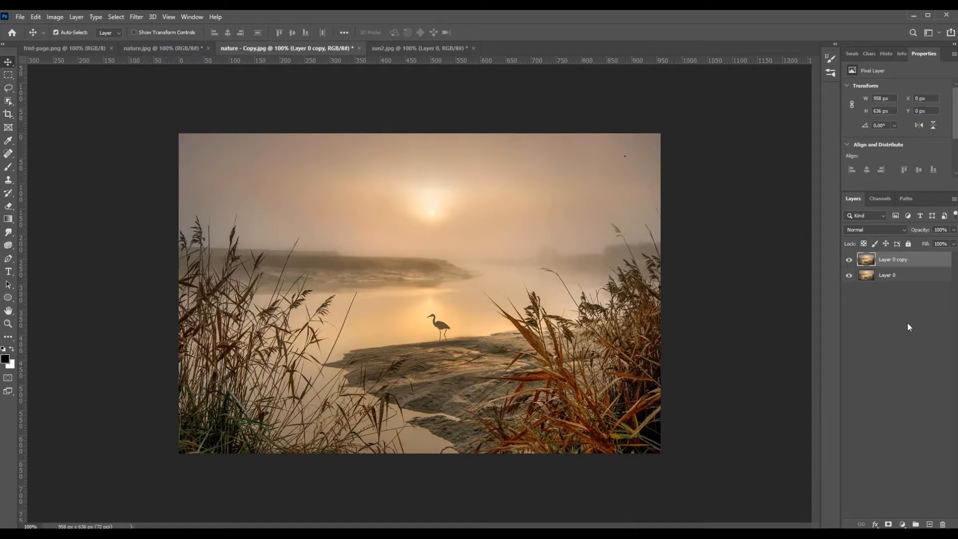
pyautogui.click(929, 524)
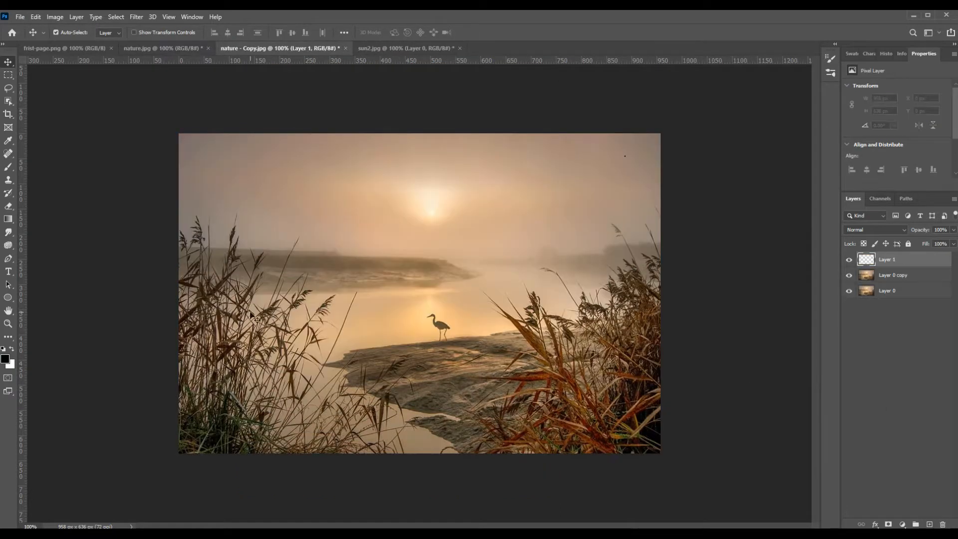
pyautogui.click(35, 16)
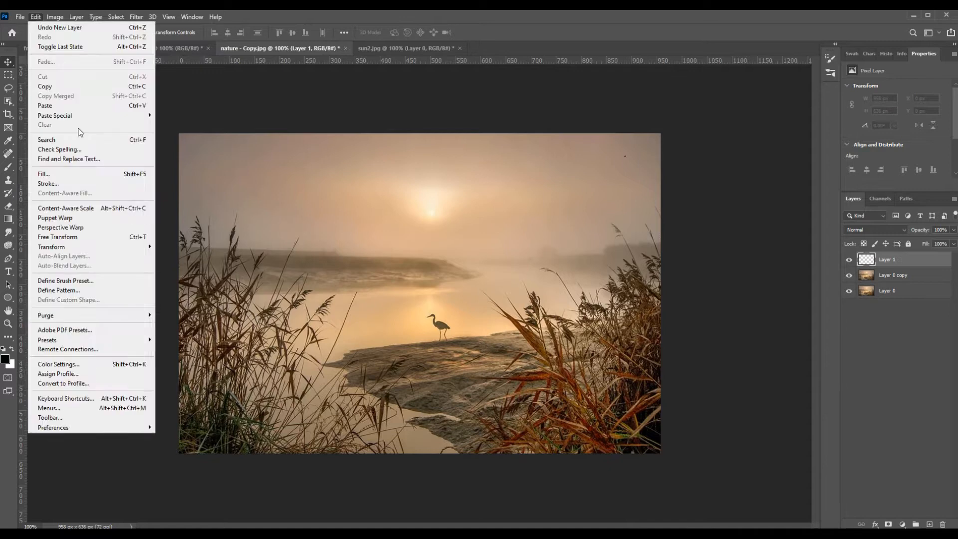
pyautogui.click(55, 107)
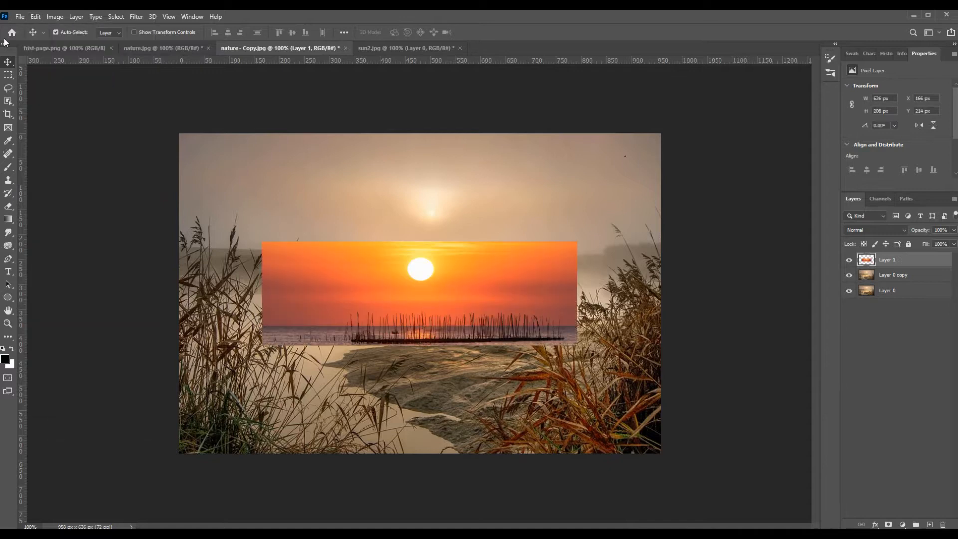
# Step: Align the sunset strip with the photo's upper-left corner and enlarge it to 958 × 318 px to cover the upper half
pyautogui.moveTo(367, 314); pyautogui.dragTo(299, 250)
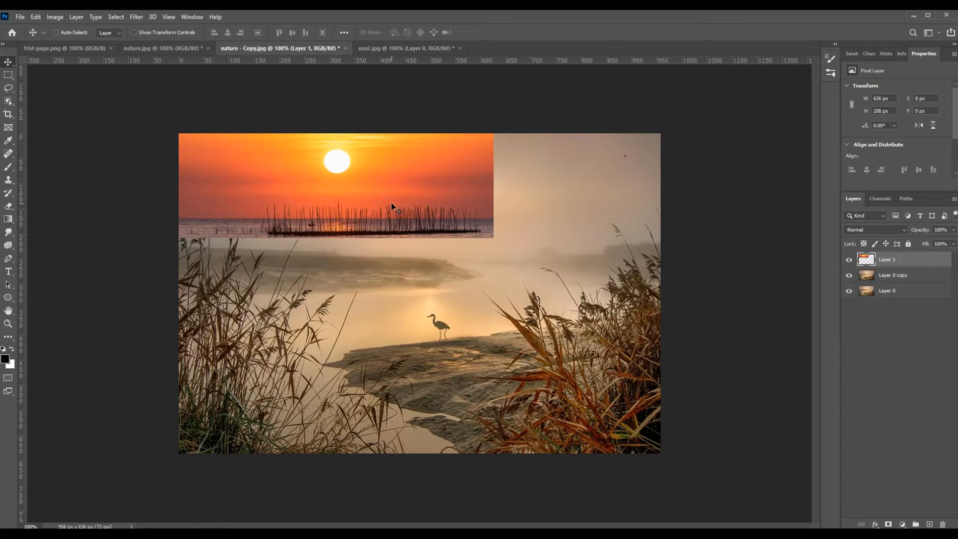
pyautogui.hotkey('ctrl', 't')
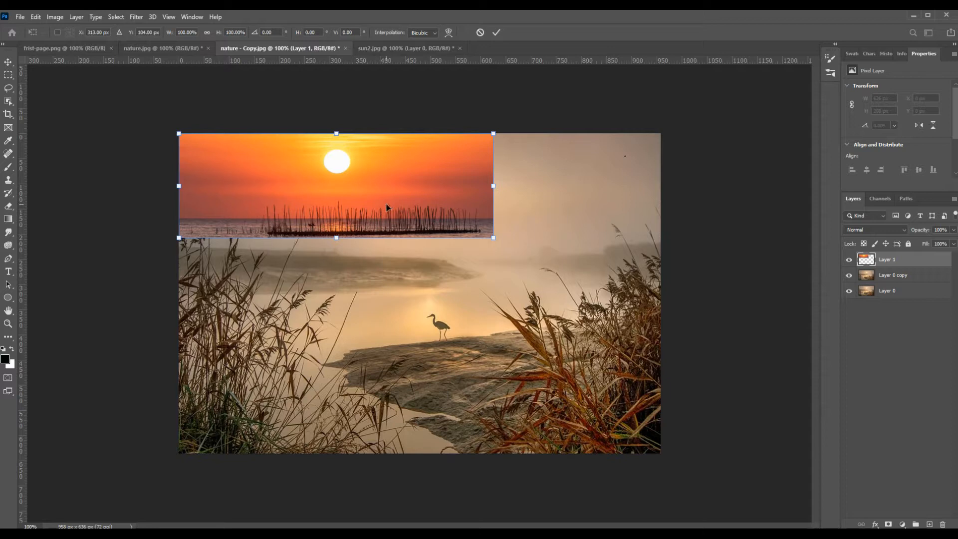
pyautogui.moveTo(493, 238); pyautogui.dragTo(662, 289)
pyautogui.press('Return')
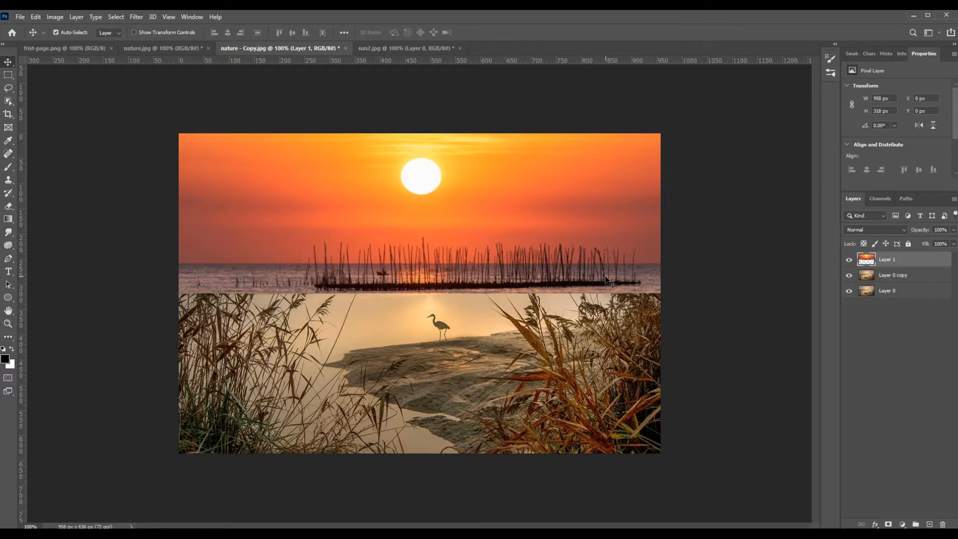
# Step: Copy a rectangular selection of about 624 × 175 px covering the water below the boat in sun2.jpg
pyautogui.click(387, 48)
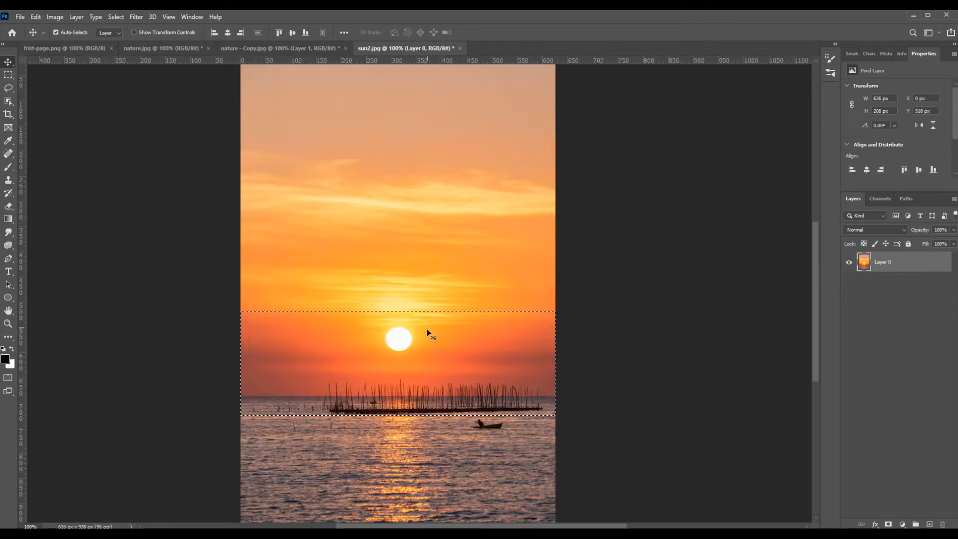
pyautogui.scroll(-5, 427, 327)
pyautogui.click(7, 76)
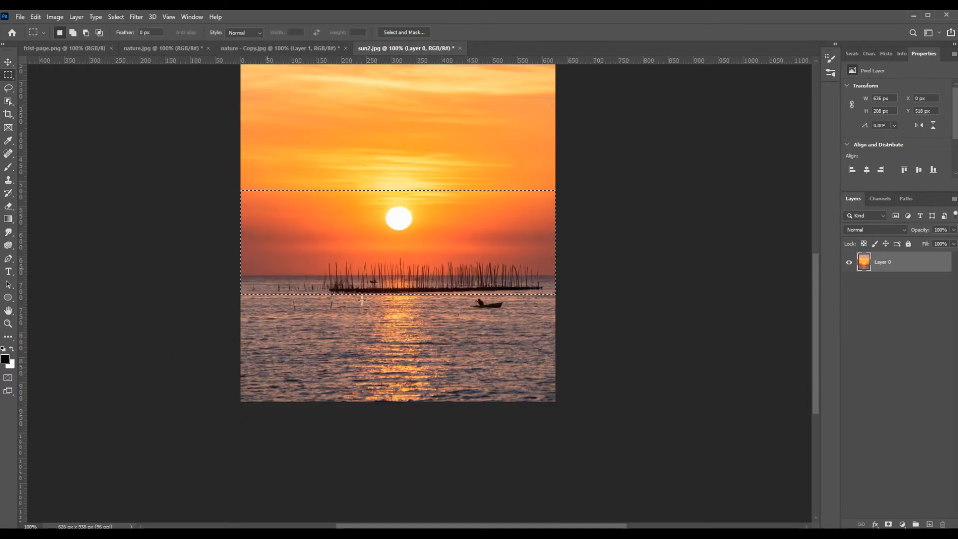
pyautogui.moveTo(241, 313); pyautogui.dragTo(650, 436)
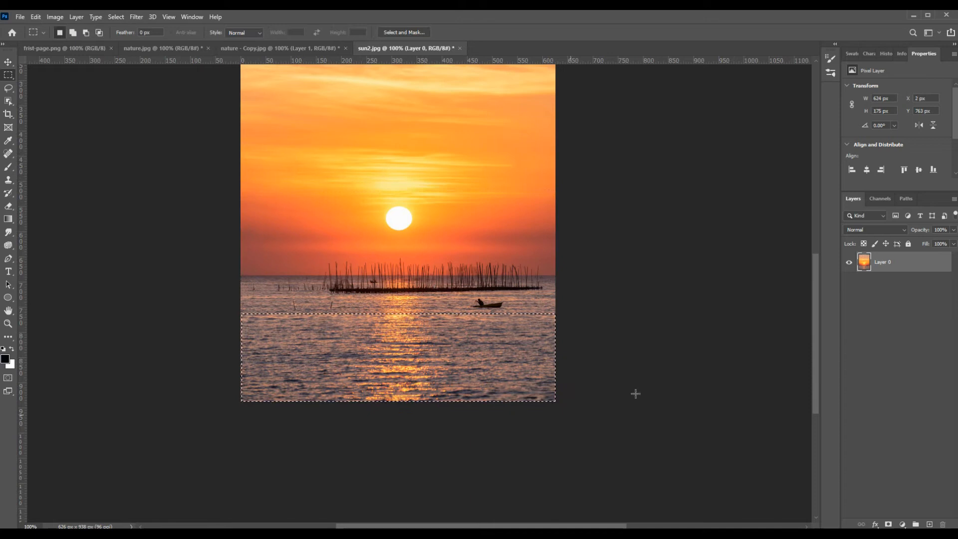
pyautogui.click(35, 17)
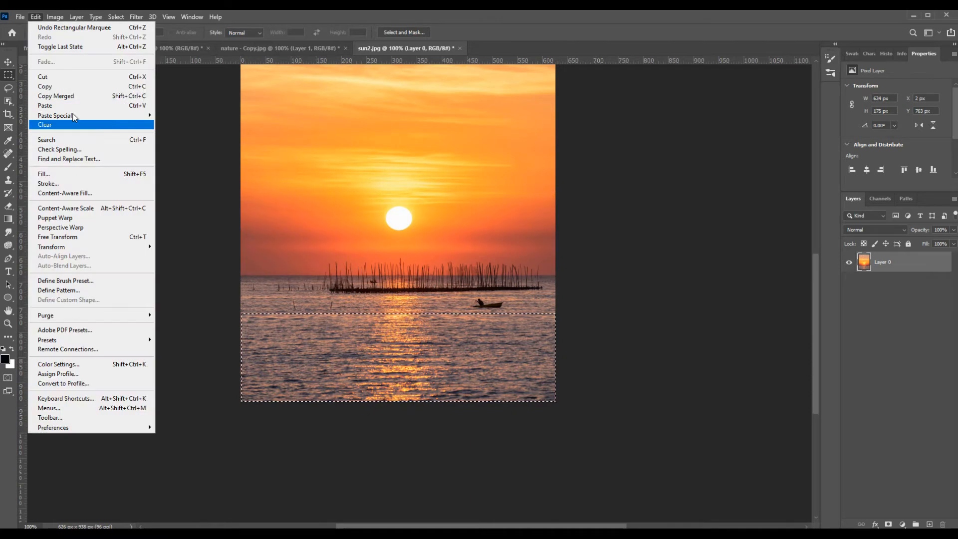
pyautogui.click(58, 90)
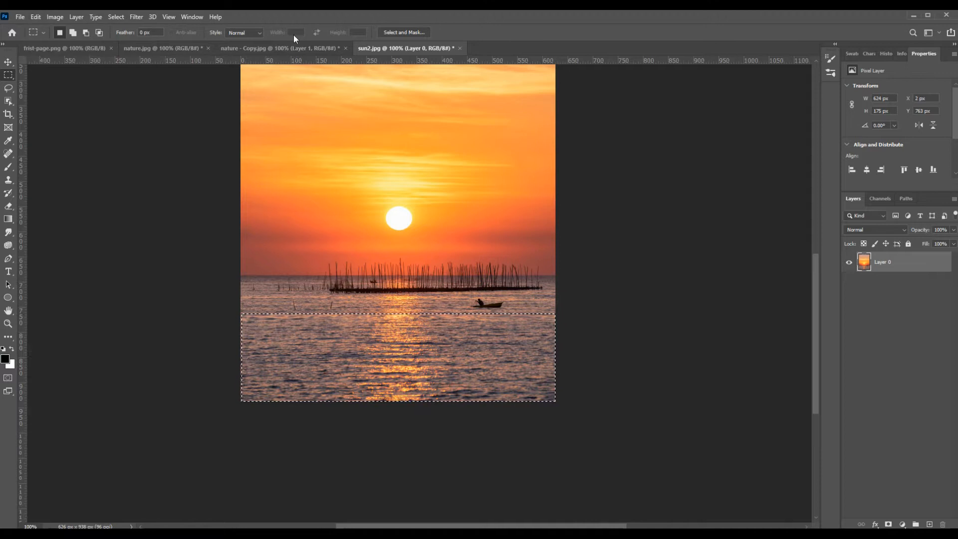
# Step: Paste the copied water area into nature - Copy.jpg above the sunset layer
pyautogui.click(239, 48)
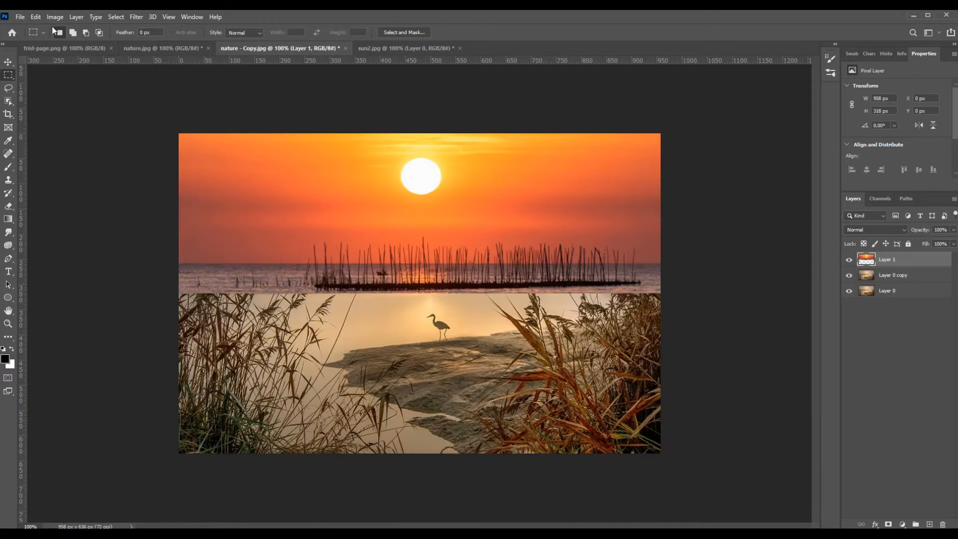
pyautogui.click(35, 16)
pyautogui.click(59, 106)
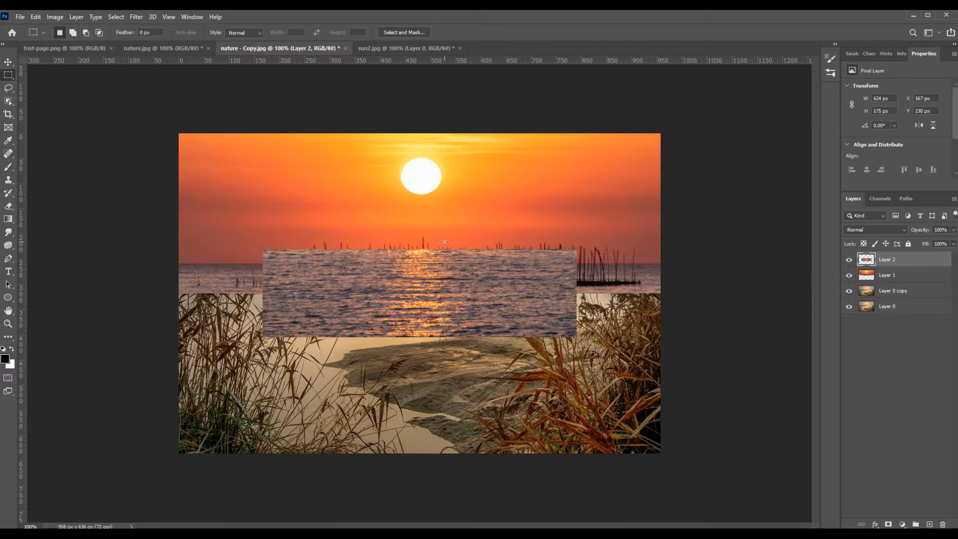
# Step: Place the water directly below the sunset strip and stretch it to 958 × 318 px to fill the photo's lower half
pyautogui.press('v')
pyautogui.moveTo(405, 259); pyautogui.dragTo(250, 348)
pyautogui.hotkey('ctrl', 't')
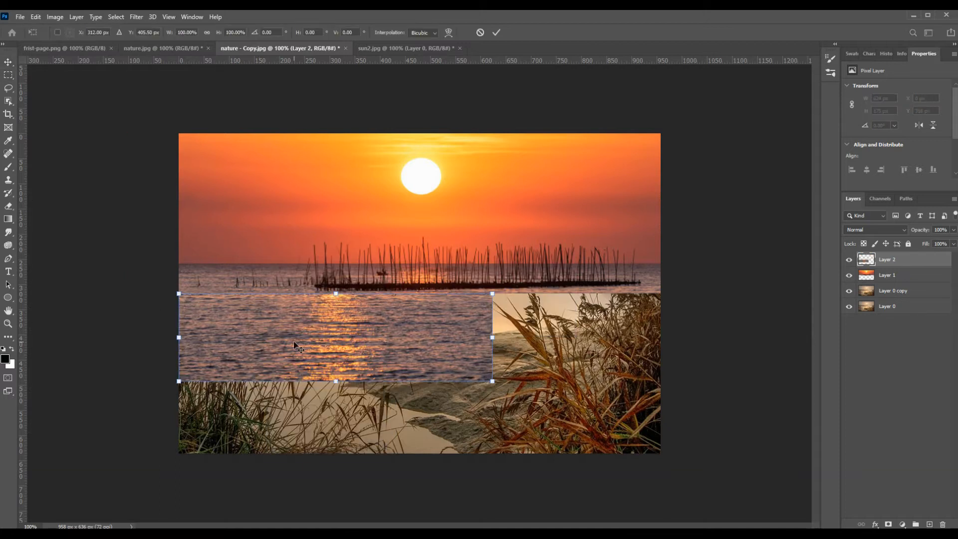
pyautogui.moveTo(336, 381); pyautogui.dragTo(340, 455)
pyautogui.moveTo(492, 373); pyautogui.dragTo(658, 378)
pyautogui.press('Return')
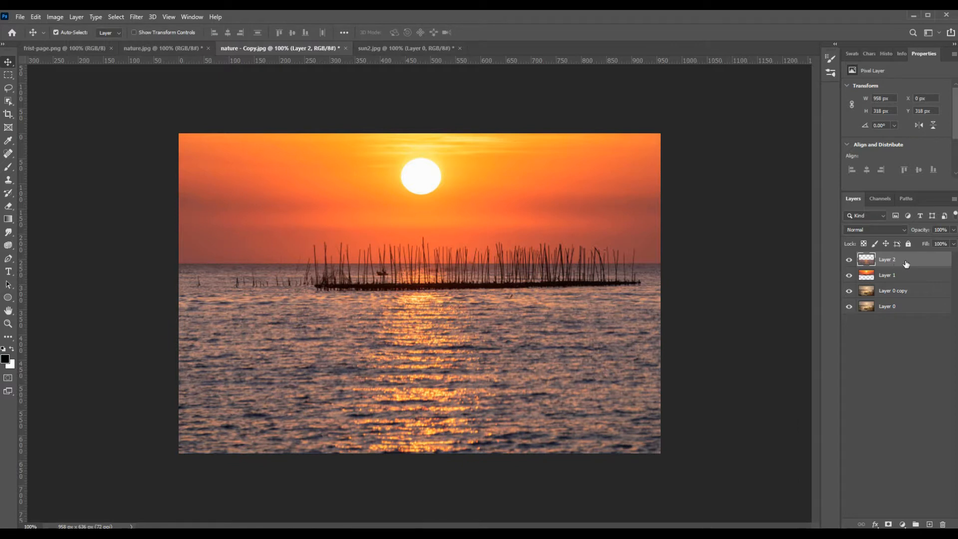
# Step: Soften the water layer with a Gaussian Blur
pyautogui.click(135, 18)
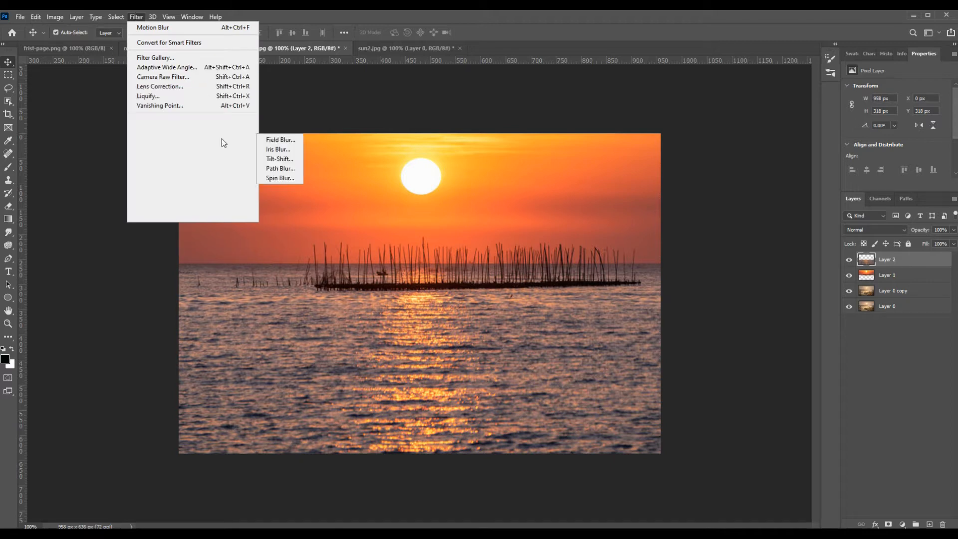
pyautogui.moveTo(227, 130)
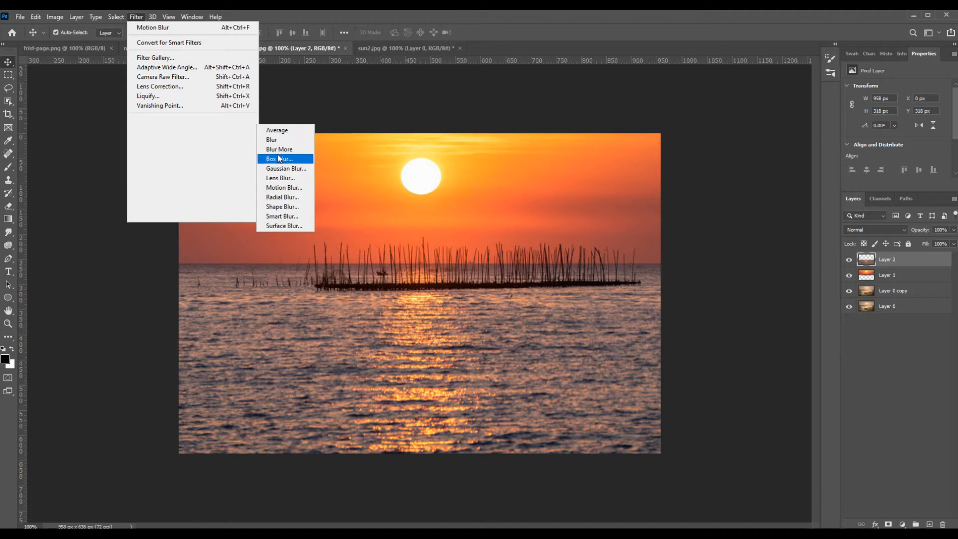
pyautogui.click(285, 168)
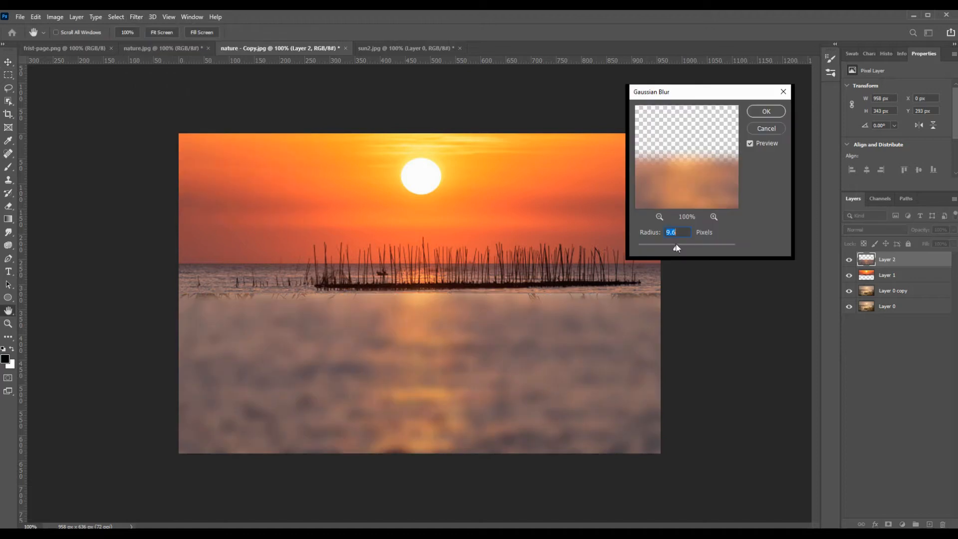
pyautogui.moveTo(676, 248); pyautogui.dragTo(672, 248)
pyautogui.click(769, 112)
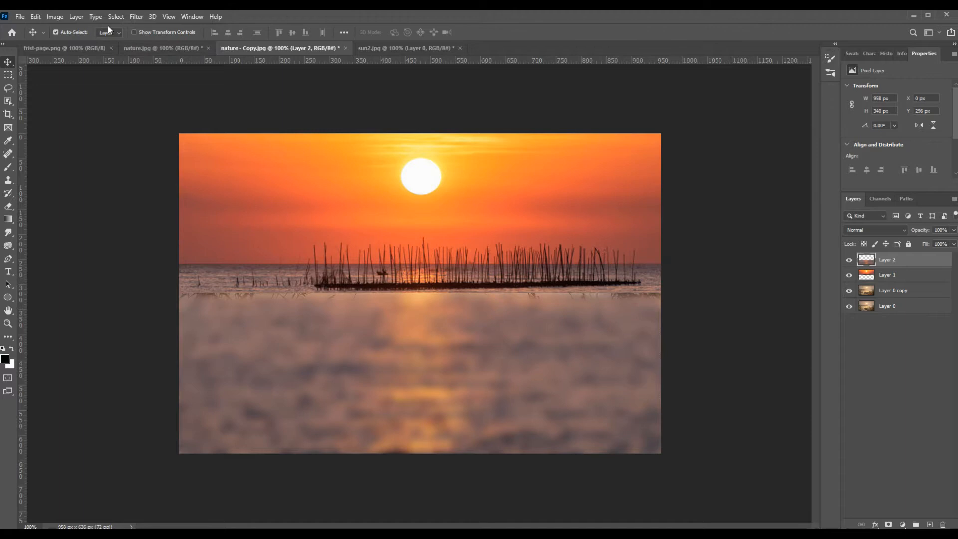
# Step: Apply a Motion Blur at a 0° angle to the water layer, with the distance reduced below 285 pixels
pyautogui.click(137, 16)
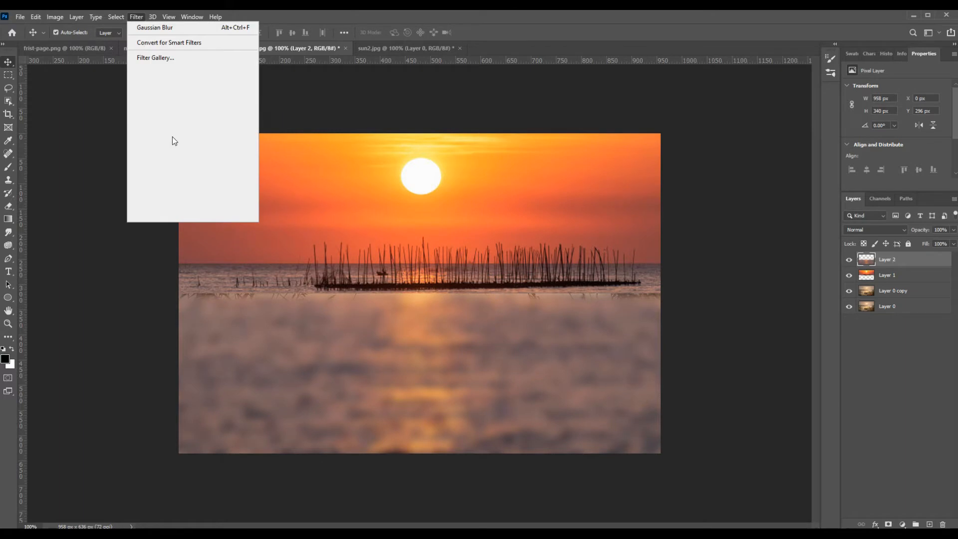
pyautogui.moveTo(172, 136)
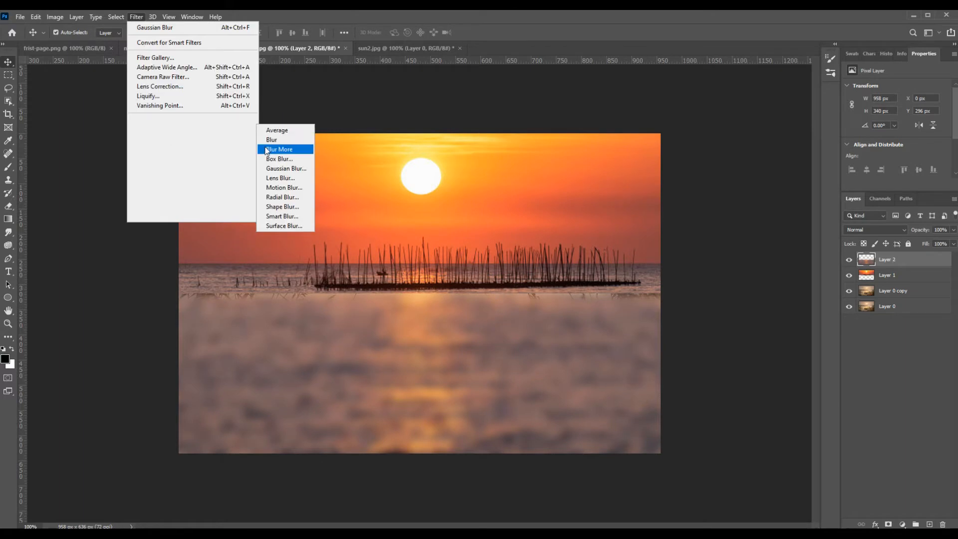
pyautogui.click(295, 188)
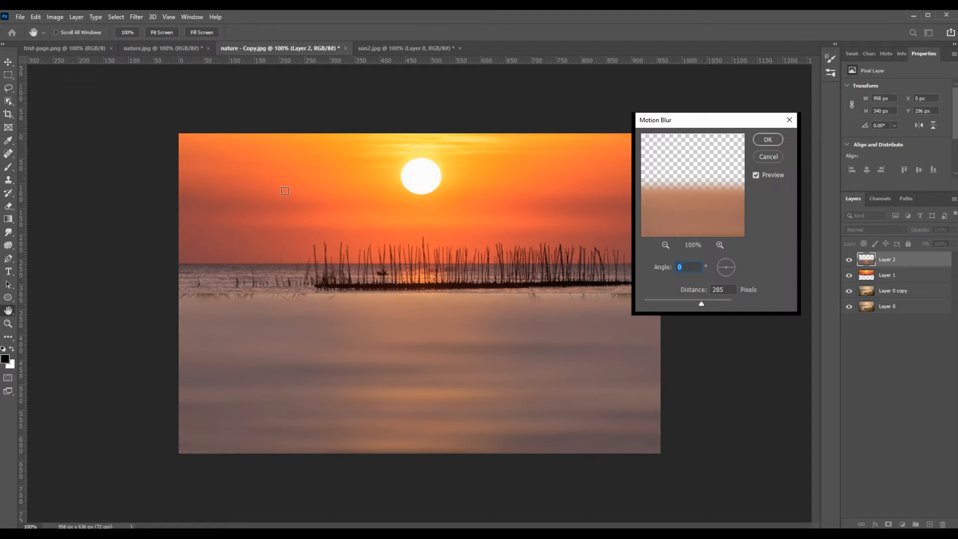
pyautogui.moveTo(701, 303); pyautogui.dragTo(665, 305)
pyautogui.click(767, 141)
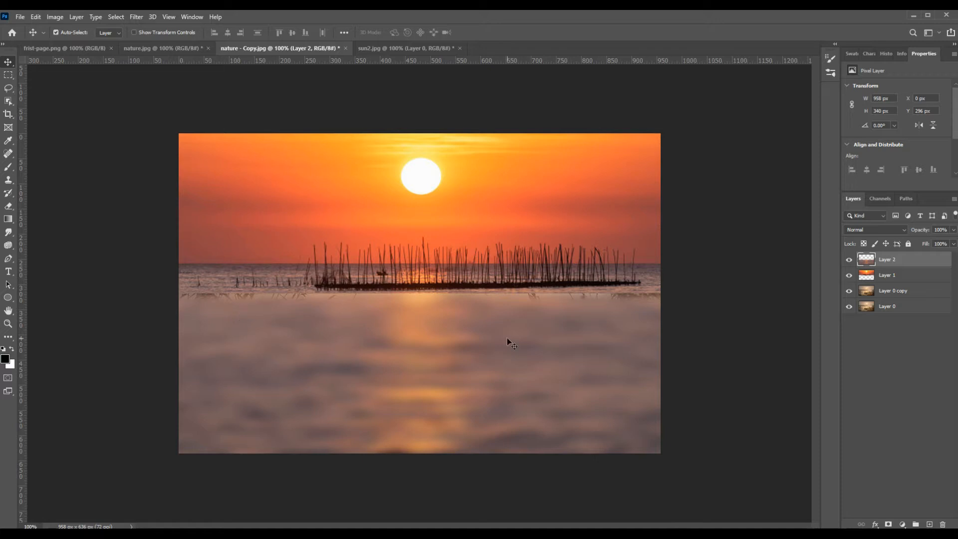
# Step: Nudge the blurred water layer up to a Y position of 280 px so it overlaps the base of the stakes
pyautogui.press('Up')
pyautogui.press('Up')
pyautogui.press('Up')
pyautogui.press('Up')
pyautogui.press('Up')
pyautogui.press('Up')
pyautogui.press('Up')
pyautogui.press('Up')
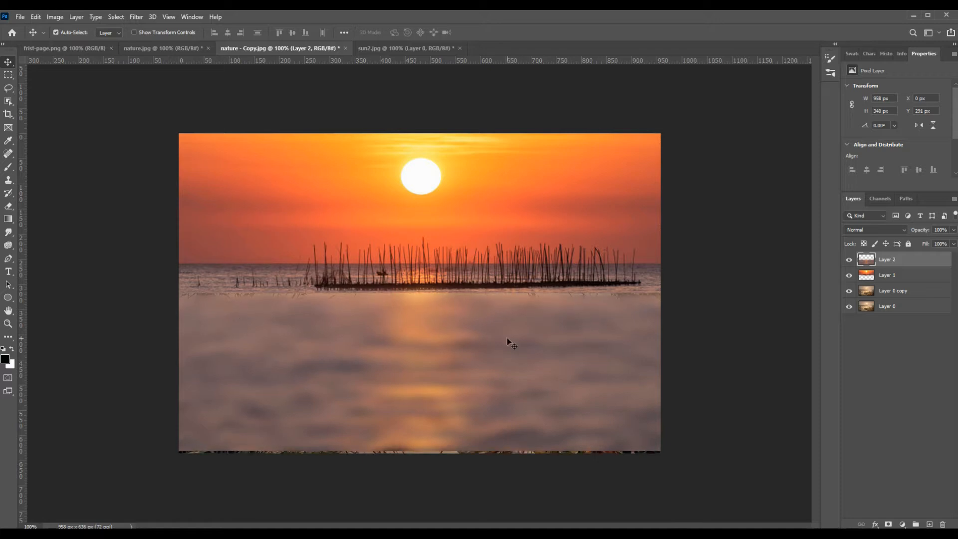
pyautogui.press('Up')
pyautogui.press('Up')
pyautogui.press('Up')
pyautogui.press('Up')
pyautogui.press('Up')
pyautogui.press('Up')
pyautogui.press('Up')
pyautogui.press('Up')
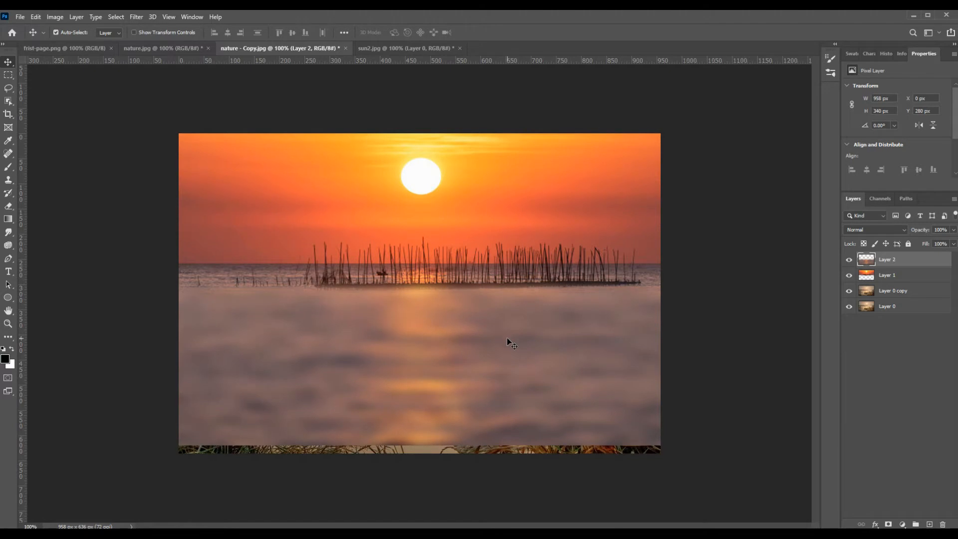
# Step: Nudge the water layer up to a Y position of 279 px and stretch its lower edge to the canvas edge, making it 357 px high
pyautogui.press('Up')
pyautogui.hotkey('ctrl', 't')
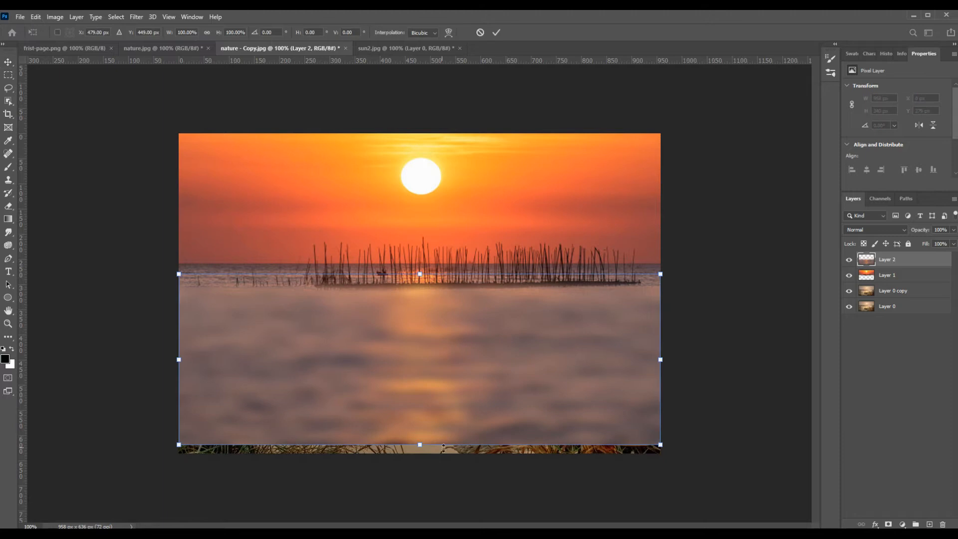
pyautogui.moveTo(421, 452); pyautogui.dragTo(422, 460)
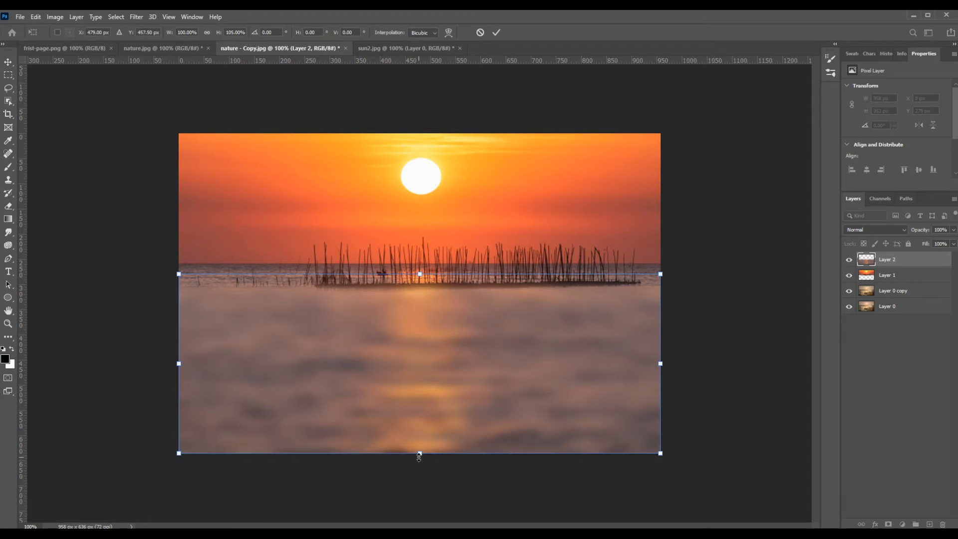
pyautogui.press('Return')
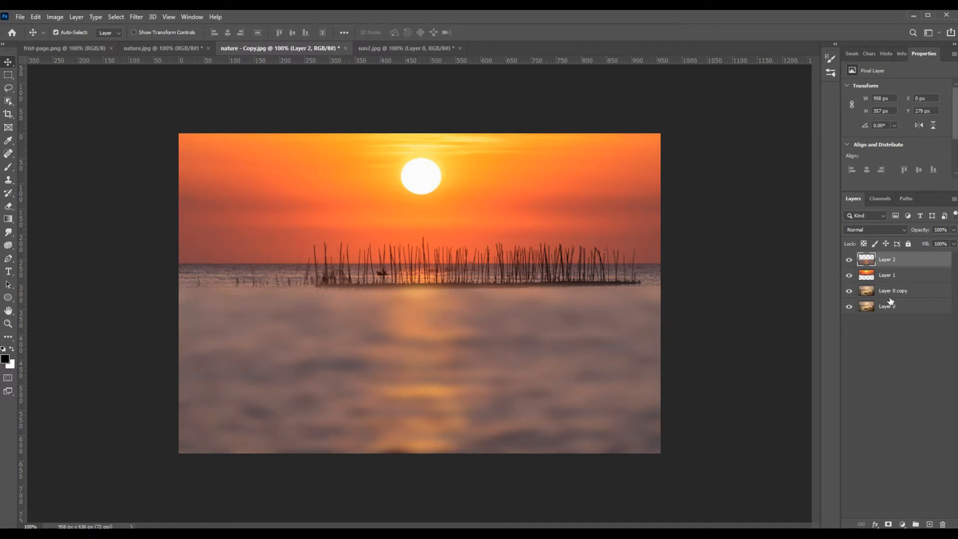
# Step: Group the sunset sky layer and the water layer (Layer 1 and Layer 2) together
pyautogui.click(894, 278)
pyautogui.click(896, 260)
pyautogui.click(898, 275)
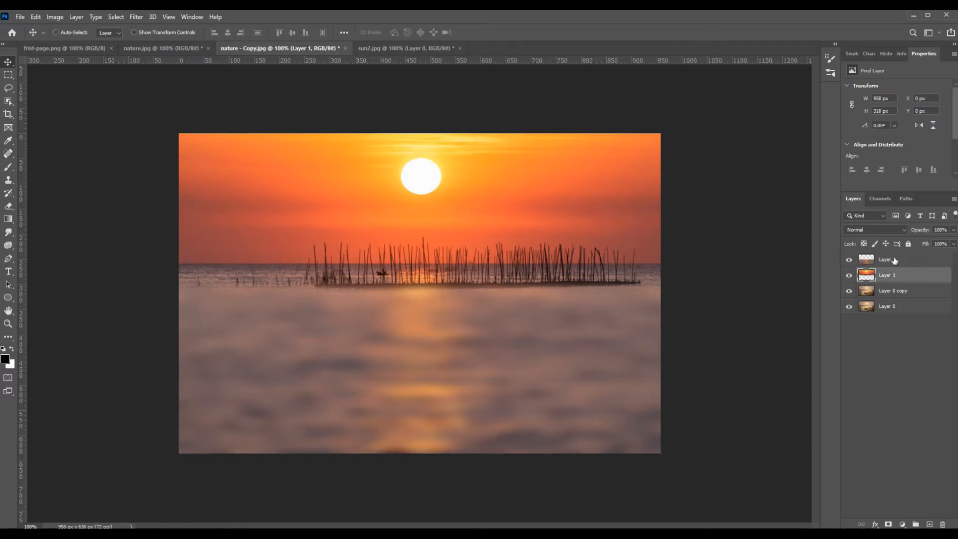
pyautogui.keyDown('ctrl'); pyautogui.click(894, 260); pyautogui.keyUp('ctrl')
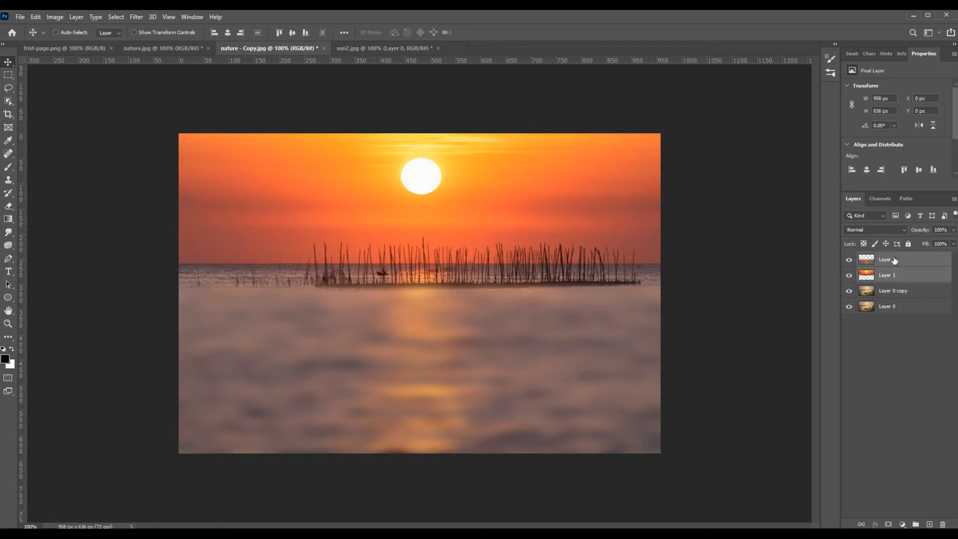
pyautogui.click(915, 525)
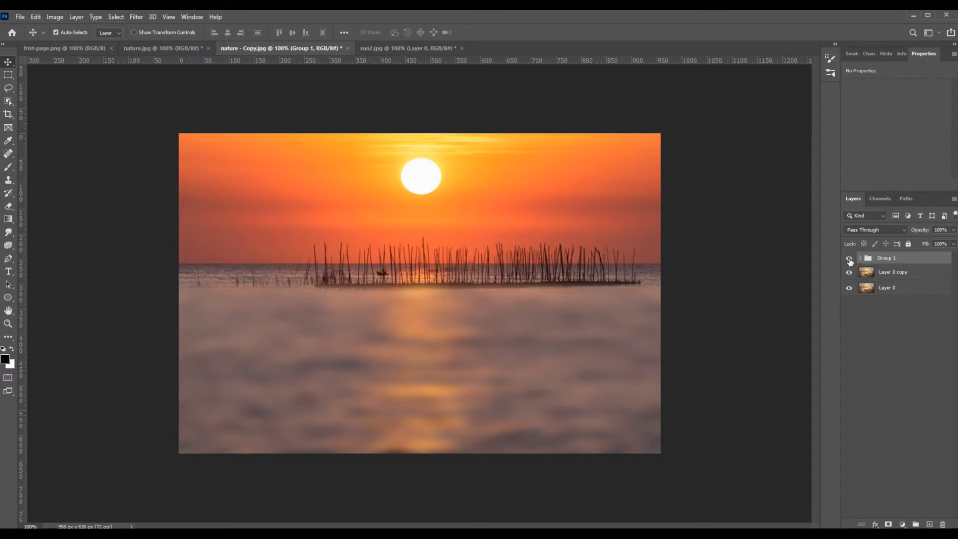
# Step: Hide the sunset group and load the RGB channel's luminosity as a selection from Layer 0 copy
pyautogui.click(849, 259)
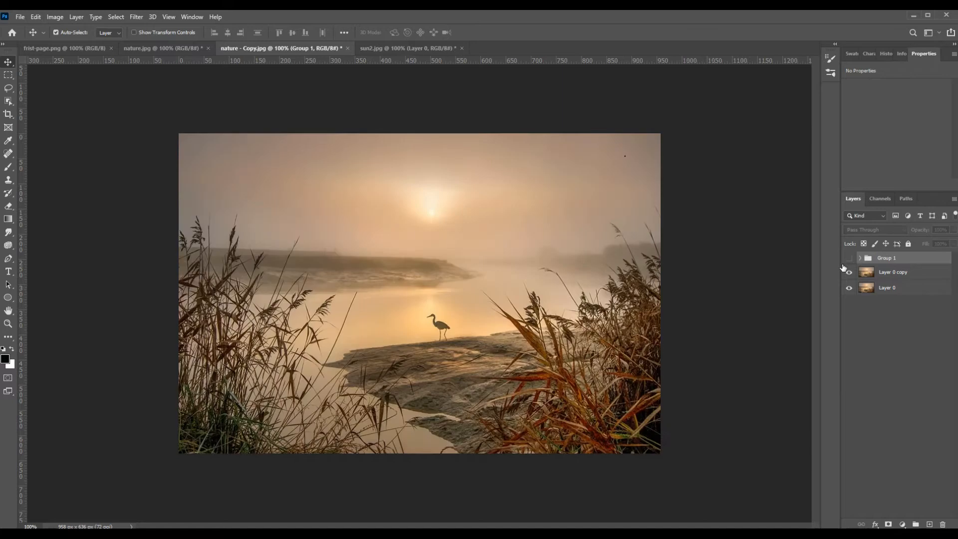
pyautogui.click(885, 273)
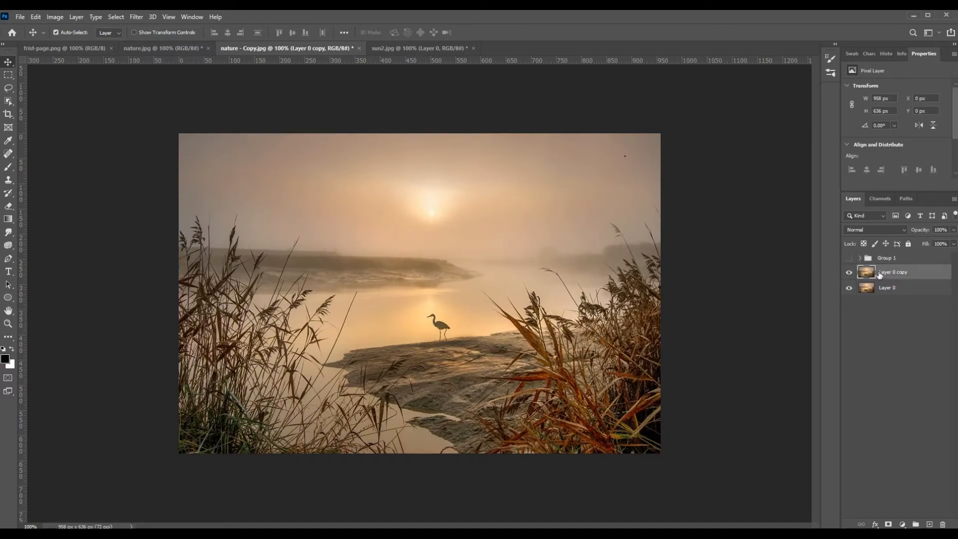
pyautogui.click(878, 199)
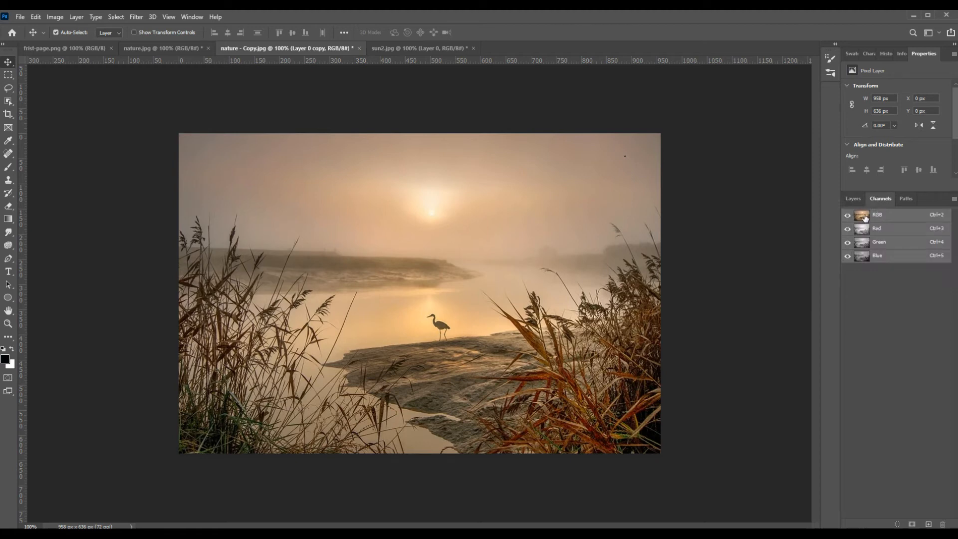
pyautogui.keyDown('ctrl'); pyautogui.click(864, 217); pyautogui.keyUp('ctrl')
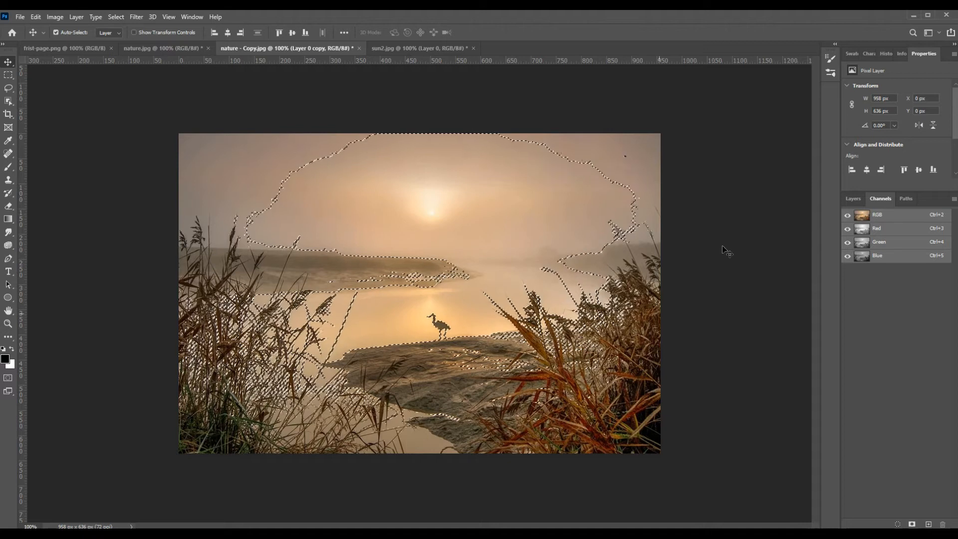
pyautogui.click(851, 198)
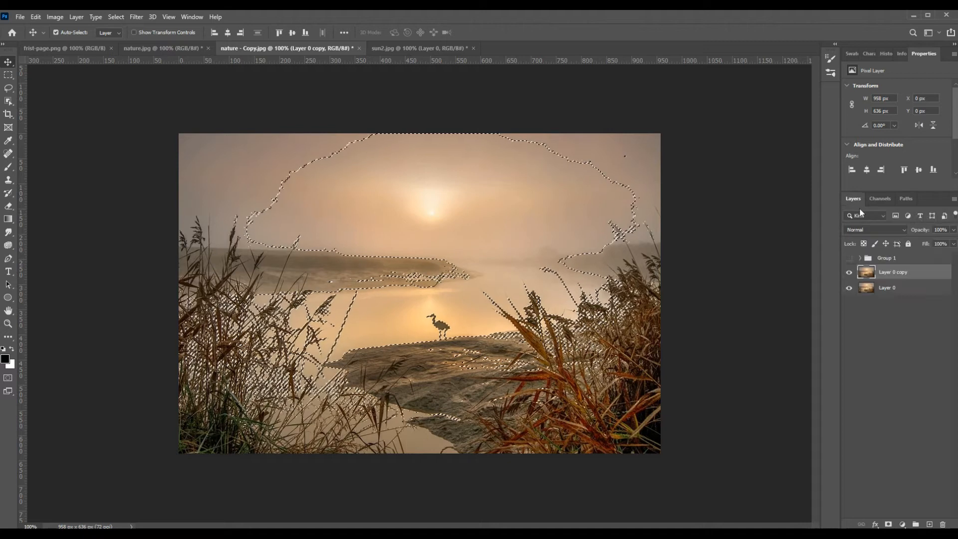
# Step: Show the sunset group again and add a layer mask to it from the luminosity selection
pyautogui.click(848, 258)
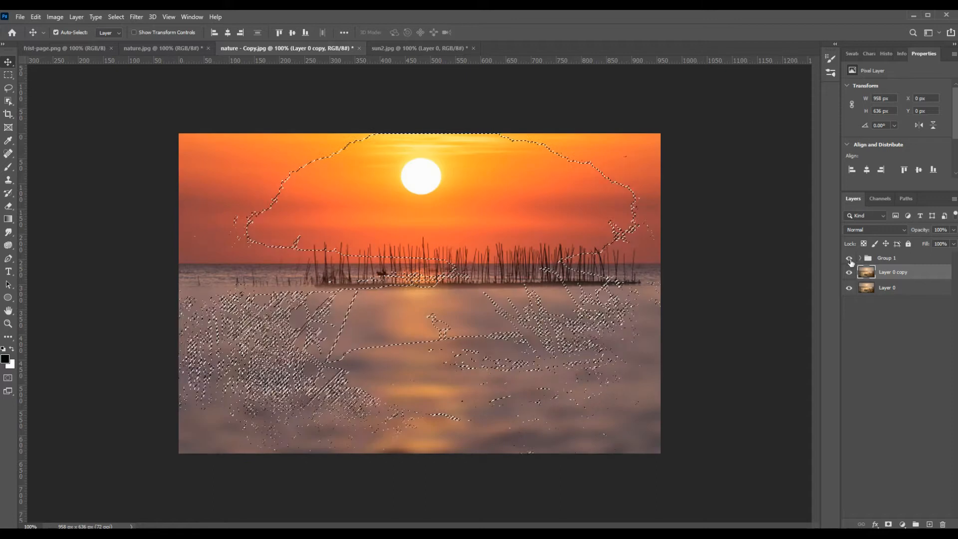
pyautogui.click(894, 259)
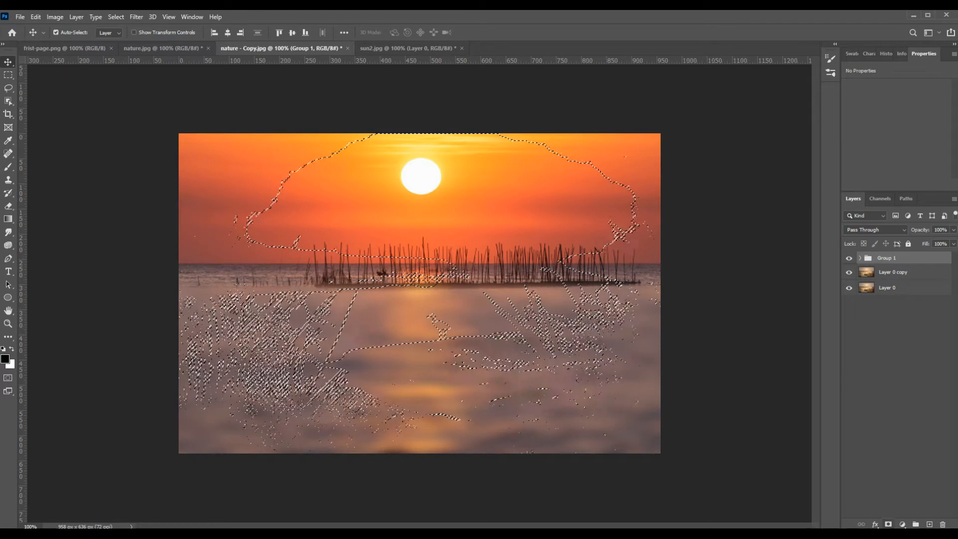
pyautogui.click(888, 523)
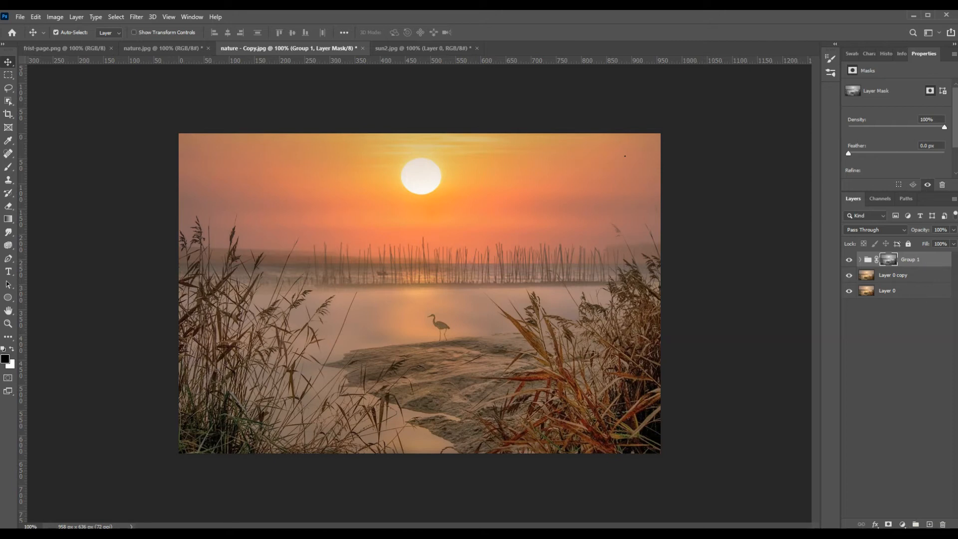
# Step: Add a Curves adjustment layer above the group and pull the middle of the RGB curve slightly down to darken the image
pyautogui.click(902, 524)
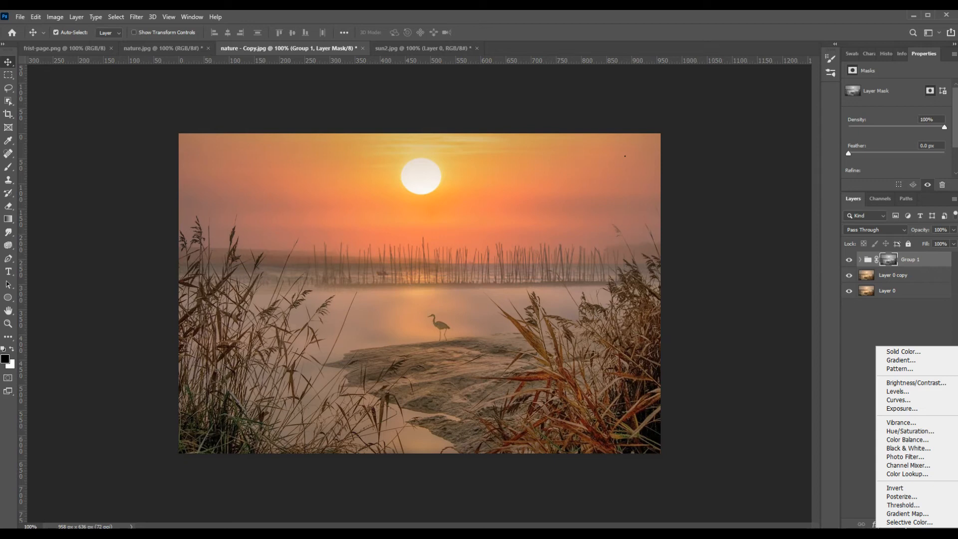
pyautogui.press('Escape')
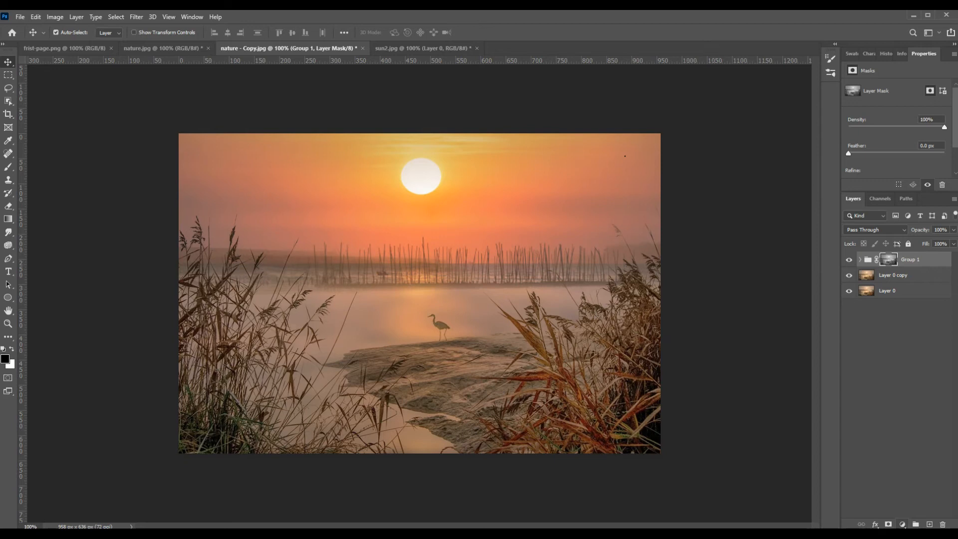
pyautogui.click(904, 526)
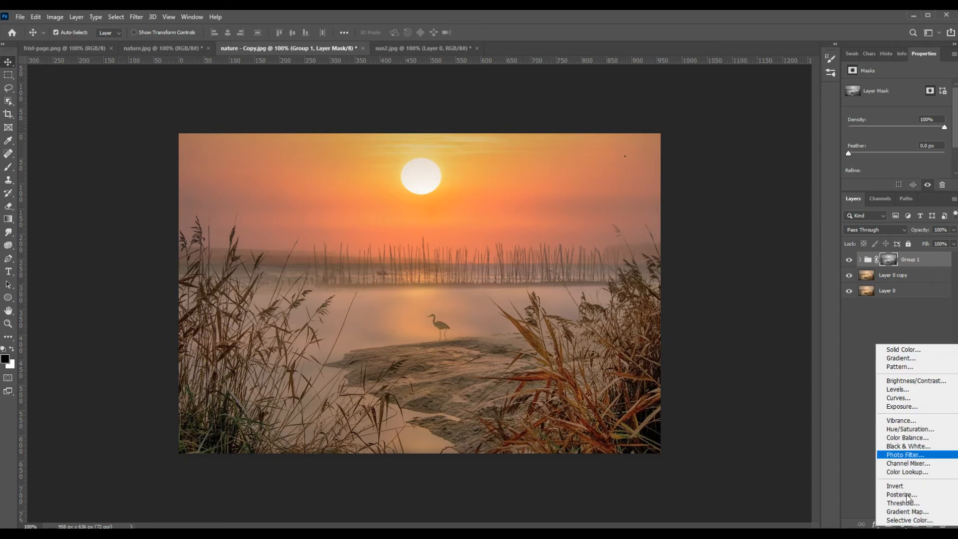
pyautogui.click(906, 399)
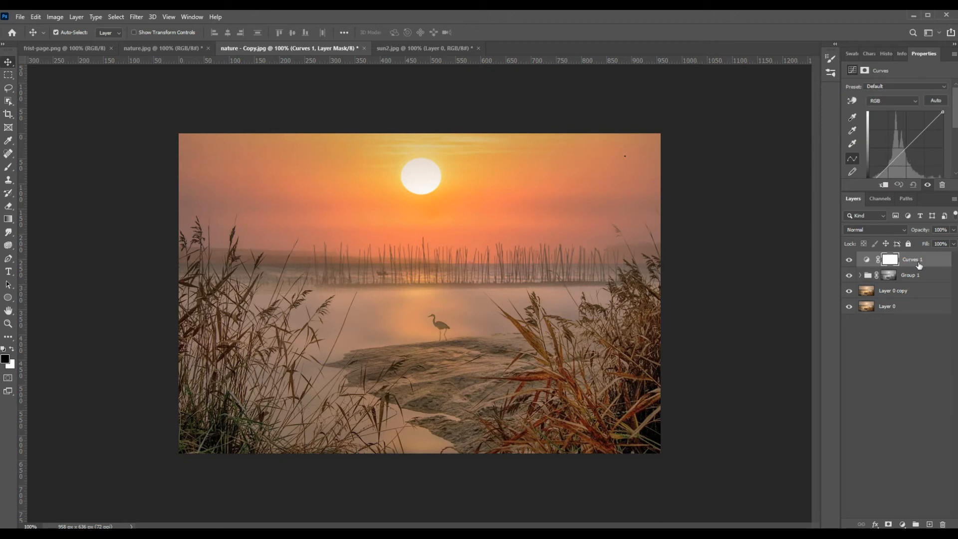
pyautogui.moveTo(906, 150); pyautogui.dragTo(913, 156)
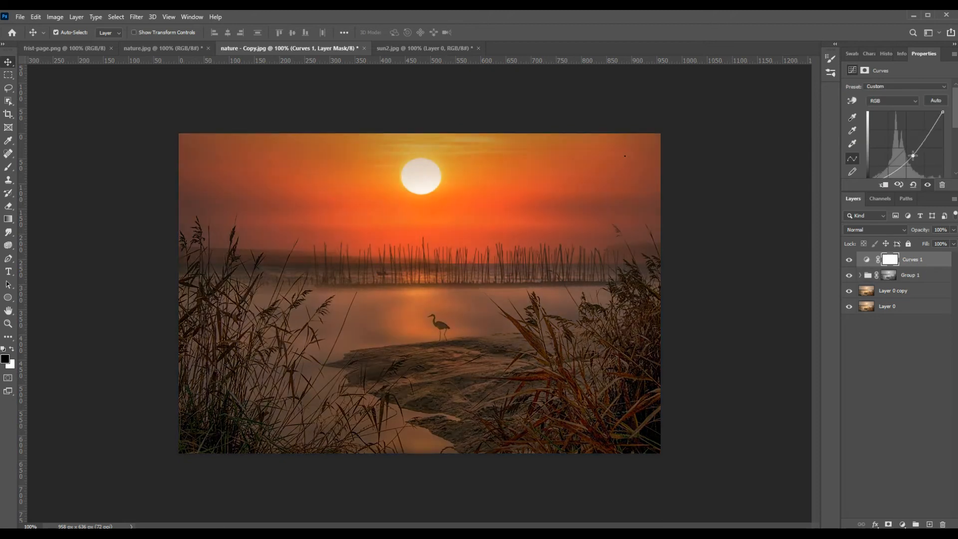
pyautogui.moveTo(913, 156); pyautogui.dragTo(911, 154)
pyautogui.press('Escape')
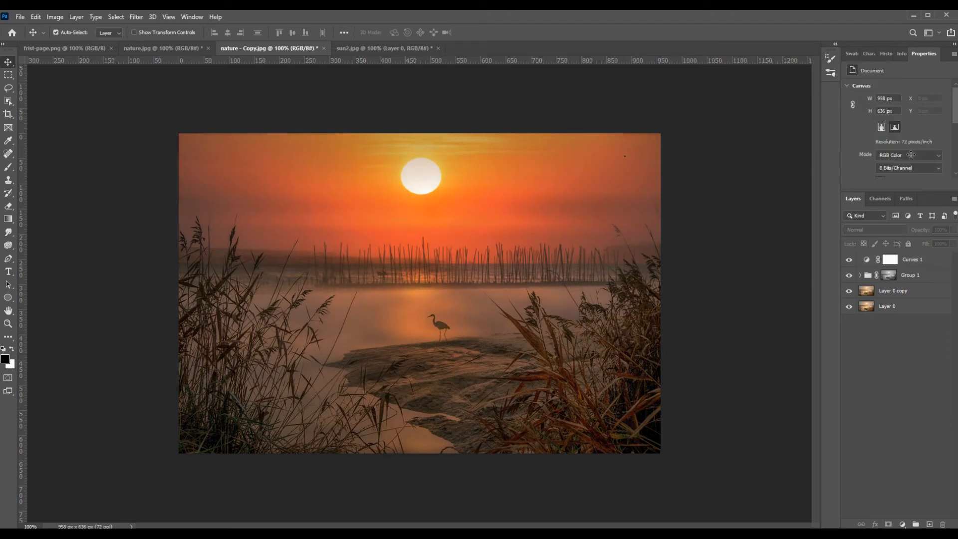
# Step: Add a Brightness/Contrast adjustment layer with brightness 26 and contrast 43
pyautogui.click(902, 523)
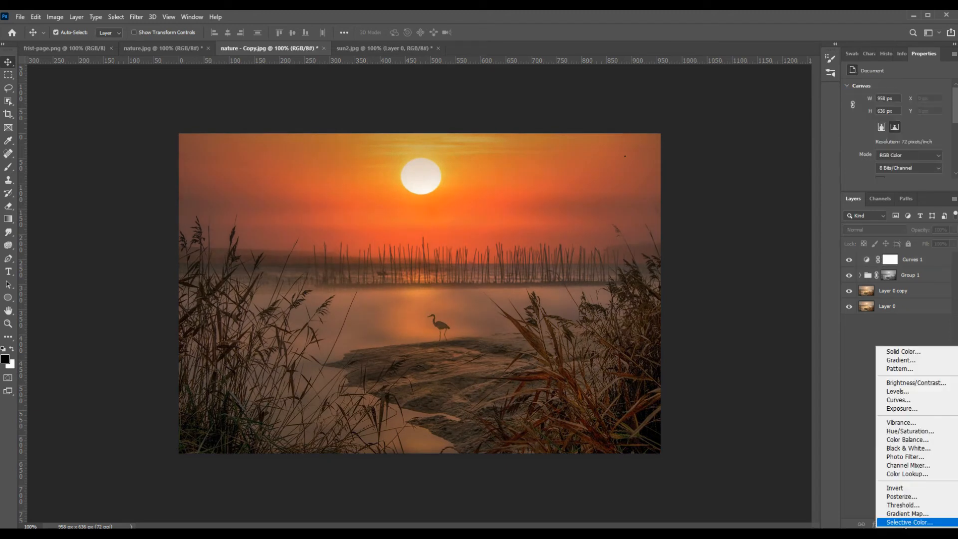
pyautogui.click(902, 380)
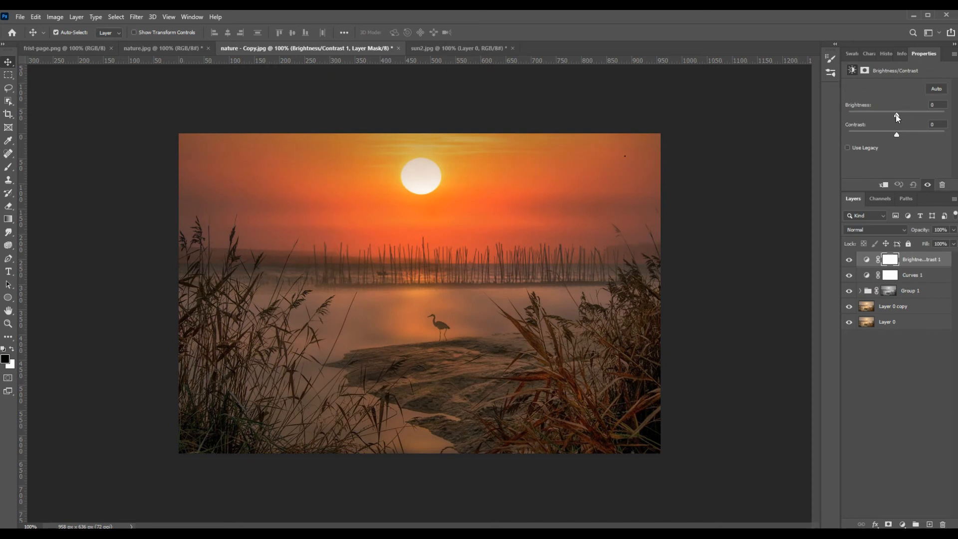
pyautogui.moveTo(895, 114); pyautogui.dragTo(903, 116)
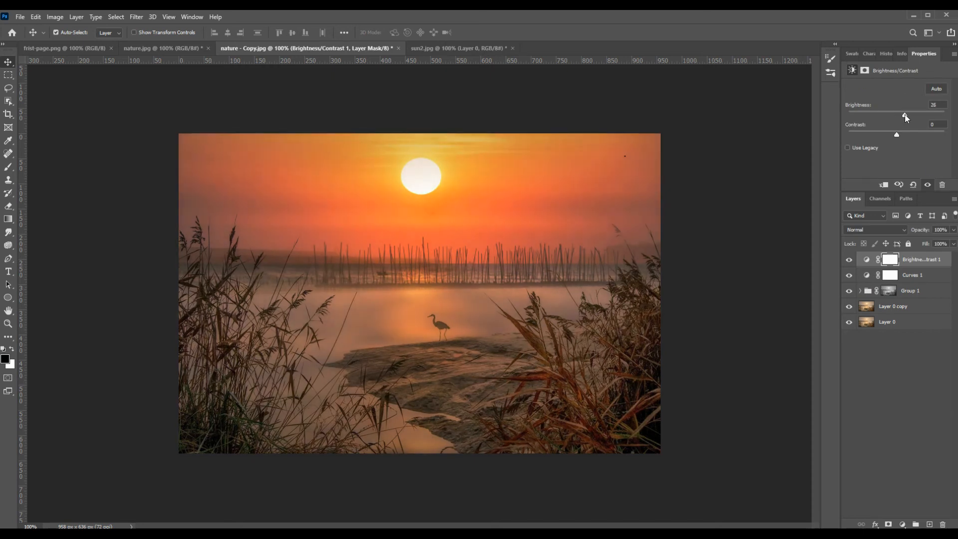
pyautogui.moveTo(896, 136); pyautogui.dragTo(917, 139)
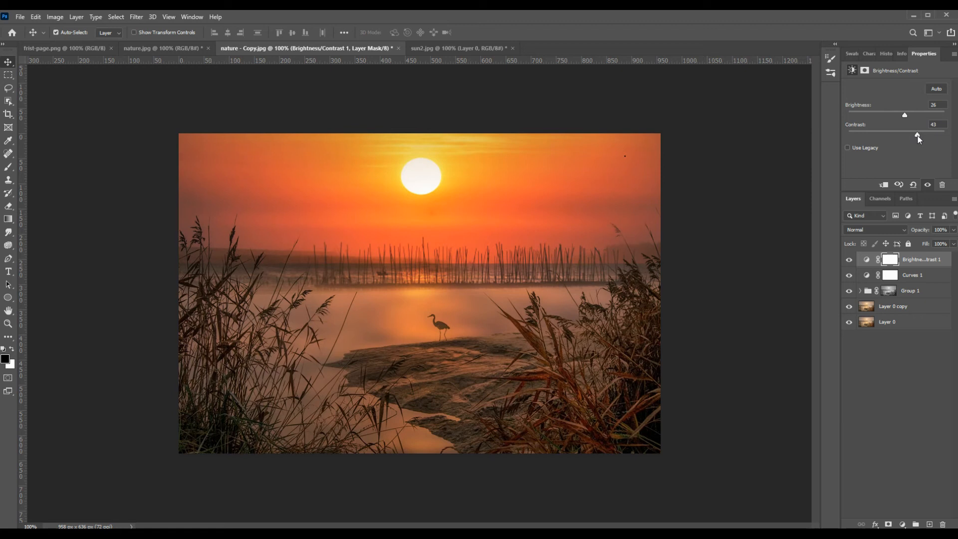
pyautogui.click(900, 396)
# Step: Convert the Brightness/Contrast, Curves, Group 1 and Layer 0 copy layers together into one smart object
pyautogui.click(917, 259)
pyautogui.keyDown('shift'); pyautogui.click(908, 275); pyautogui.keyUp('shift')
pyautogui.keyDown('shift'); pyautogui.click(911, 294); pyautogui.keyUp('shift')
pyautogui.keyDown('shift'); pyautogui.click(904, 307); pyautogui.keyUp('shift')
pyautogui.rightClick(903, 309)
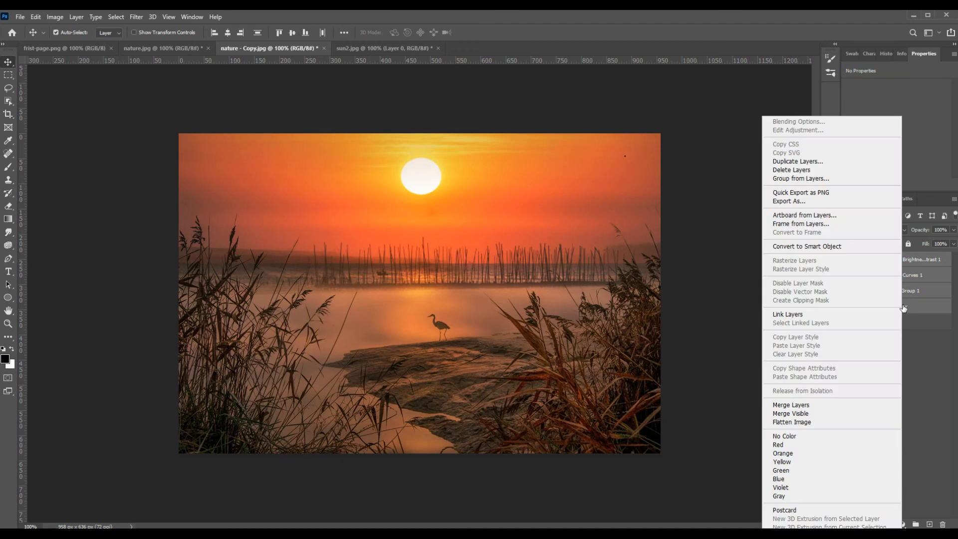
pyautogui.click(819, 247)
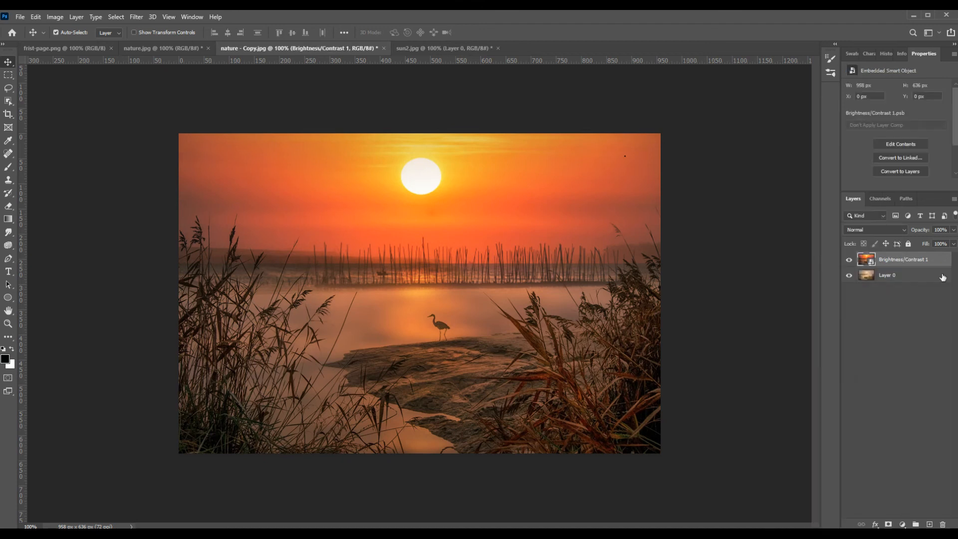
# Step: Compare the sunset composite with the original photo by repeatedly toggling the smart object's visibility
pyautogui.click(849, 260)
pyautogui.click(849, 260)
pyautogui.click(850, 260)
pyautogui.click(849, 260)
pyautogui.click(849, 260)
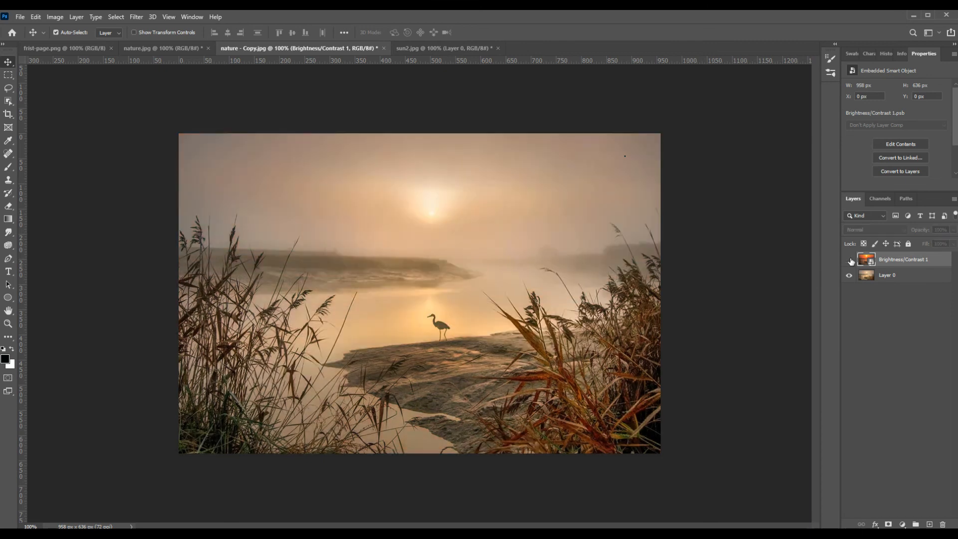
pyautogui.click(850, 260)
pyautogui.click(849, 260)
pyautogui.click(849, 260)
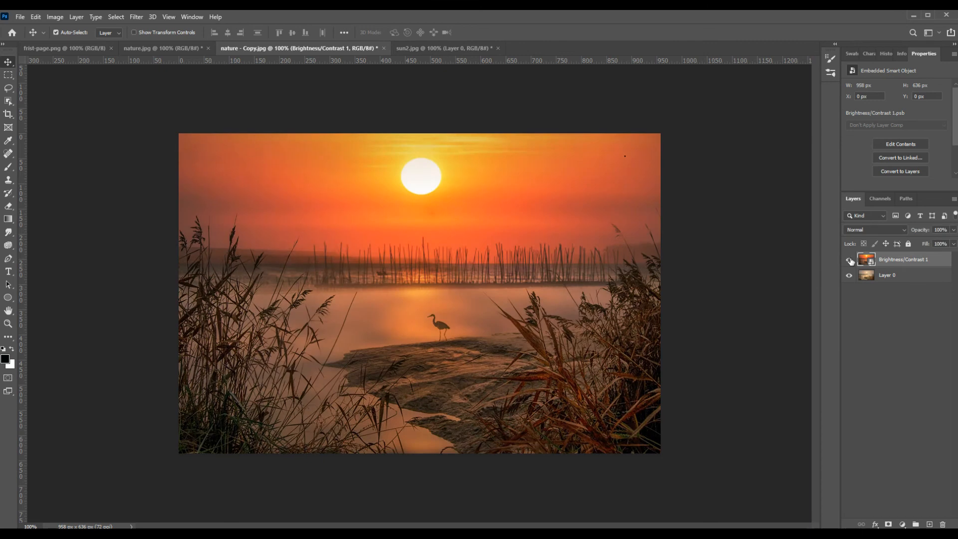
pyautogui.click(850, 260)
pyautogui.click(850, 260)
pyautogui.click(849, 260)
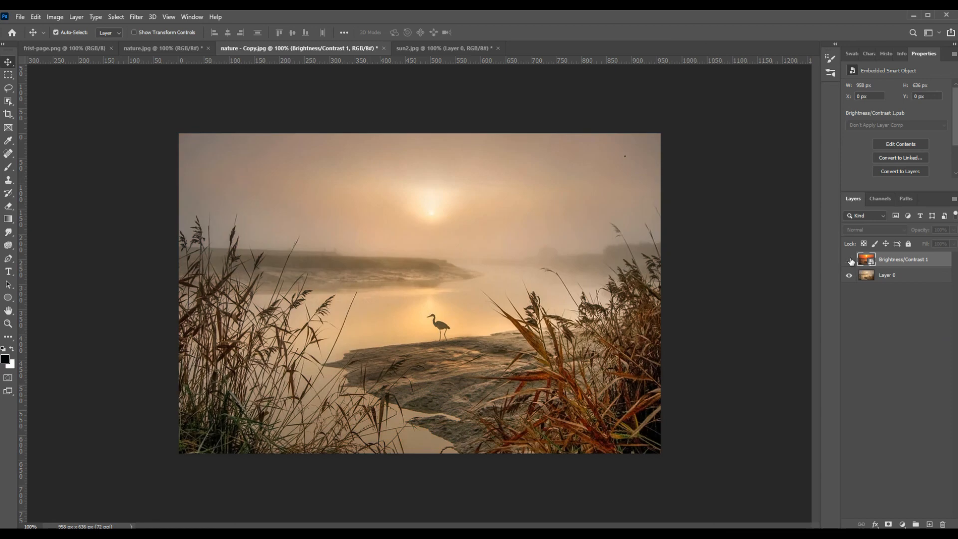